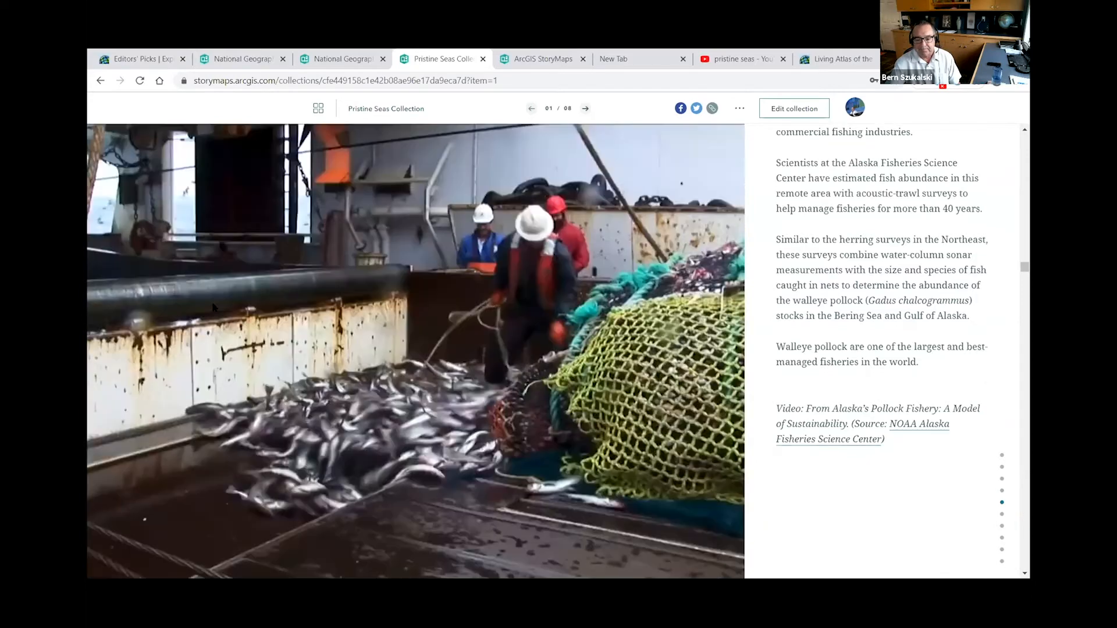
{"action": "scroll", "coordinate": [213, 307], "scroll_direction": "down", "scroll_amount": 15}
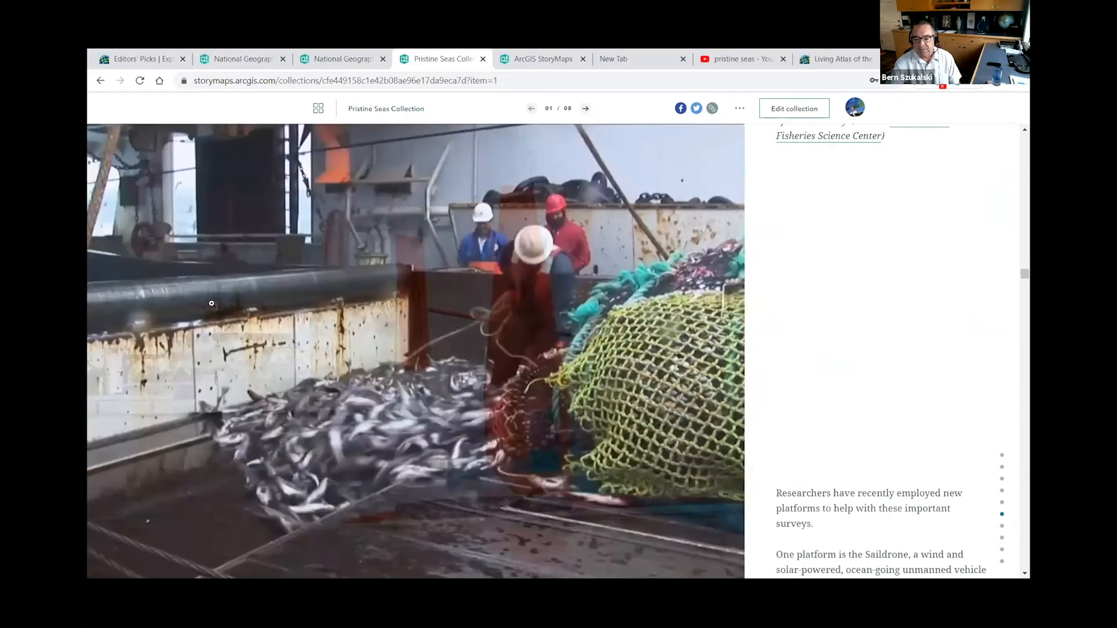
{"action": "scroll", "coordinate": [213, 305], "scroll_direction": "down", "scroll_amount": 12}
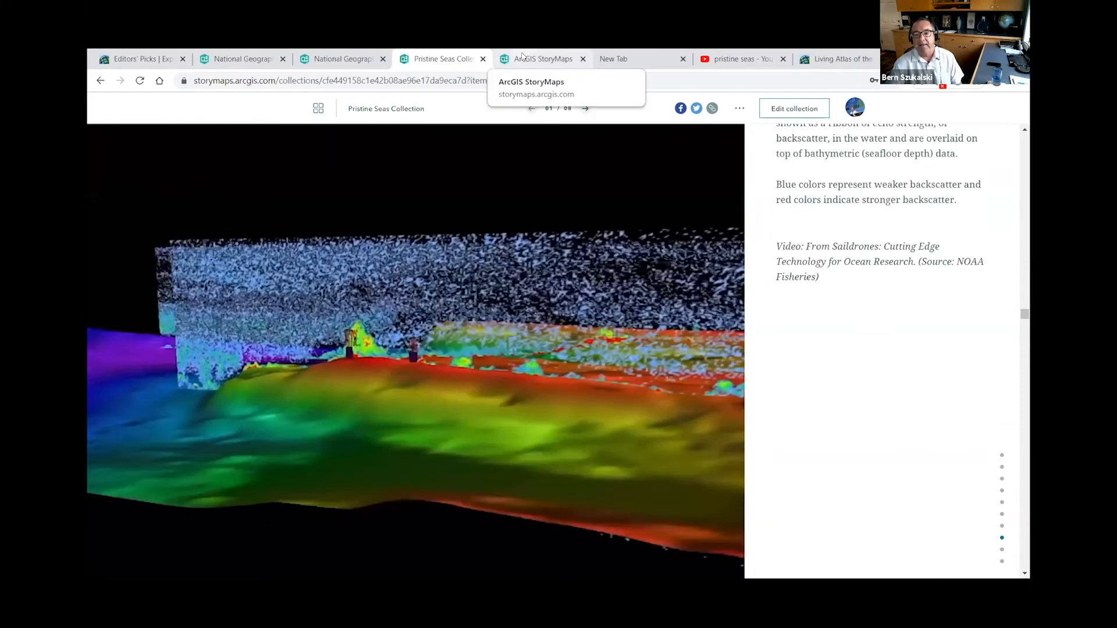
- Create a new story from scratch in ArcGIS StoryMaps and title it "A story about oceans"
{"action": "left_click", "coordinate": [523, 58]}
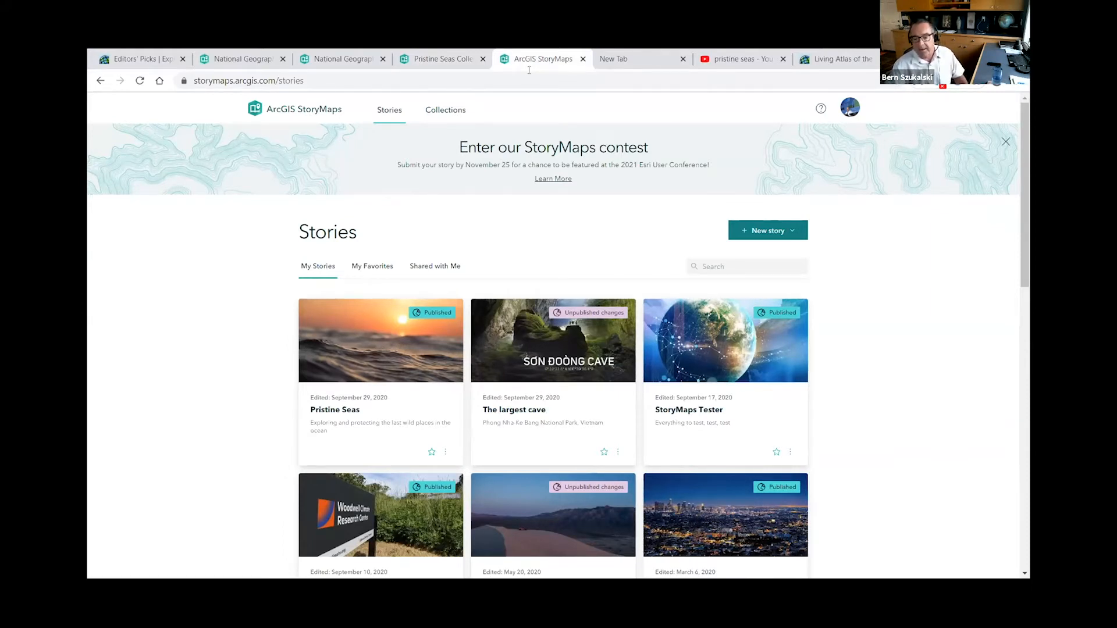
{"action": "left_click", "coordinate": [768, 231]}
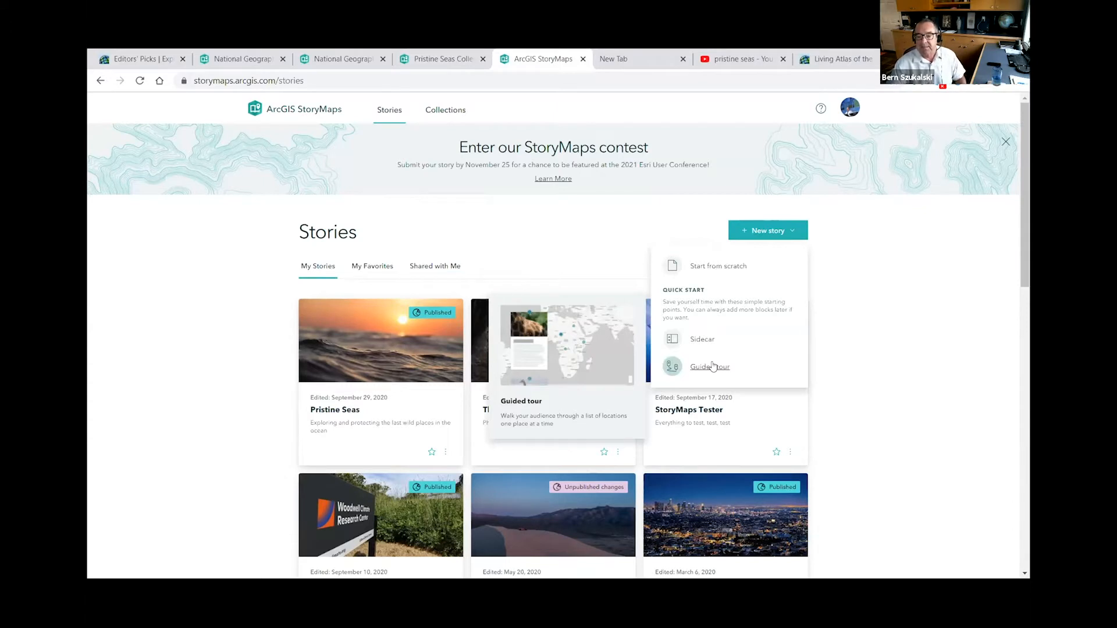
{"action": "left_click", "coordinate": [707, 265]}
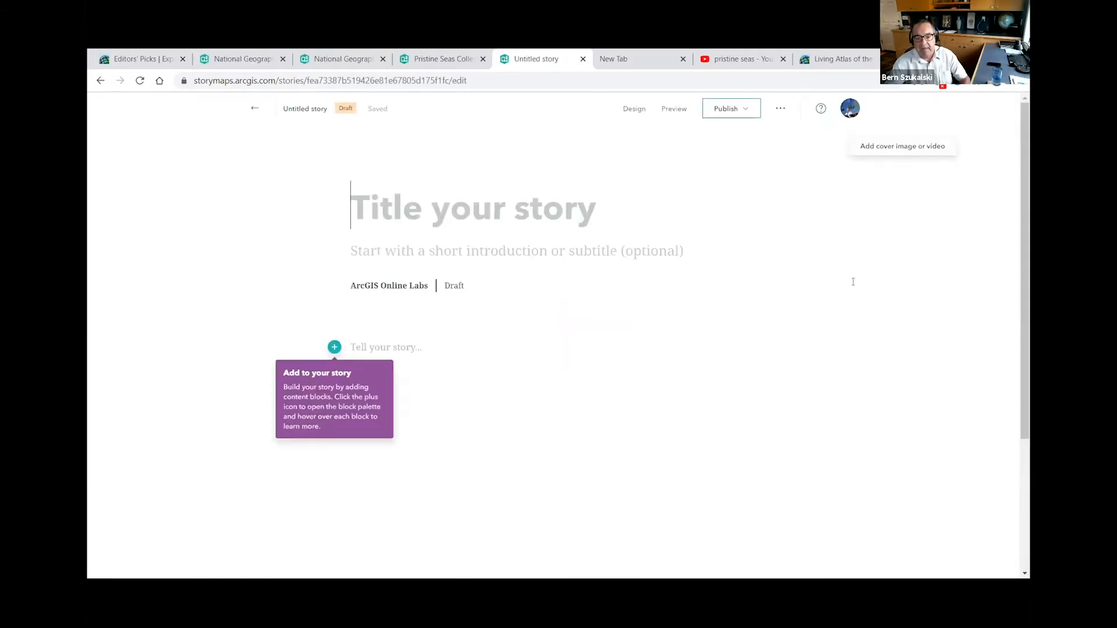
{"action": "type", "text": "A s"}
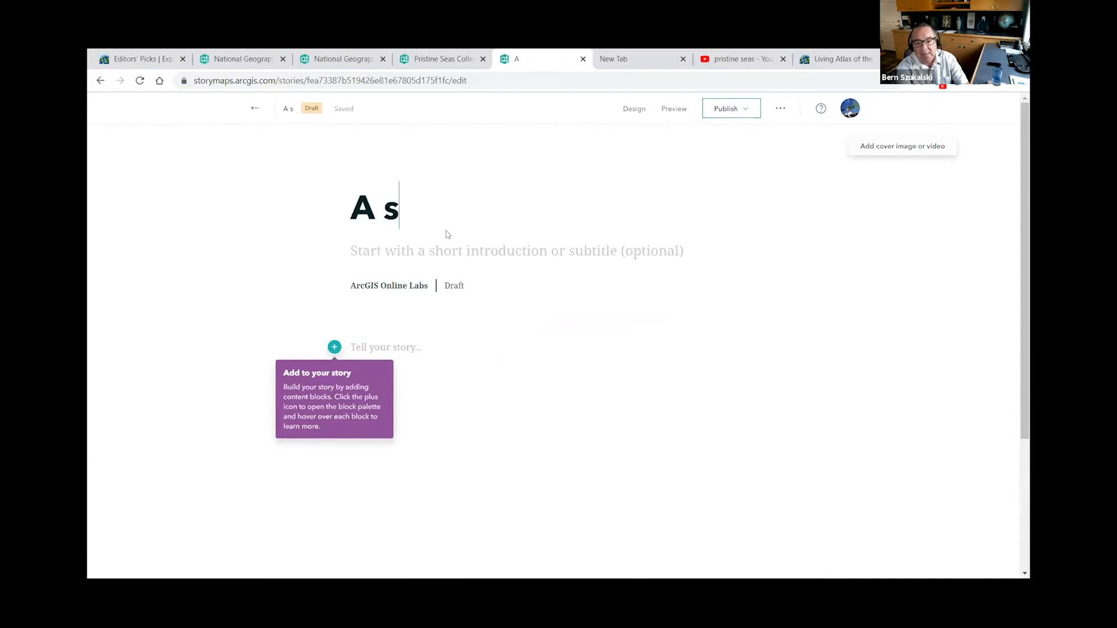
{"action": "type", "text": "tory ab"}
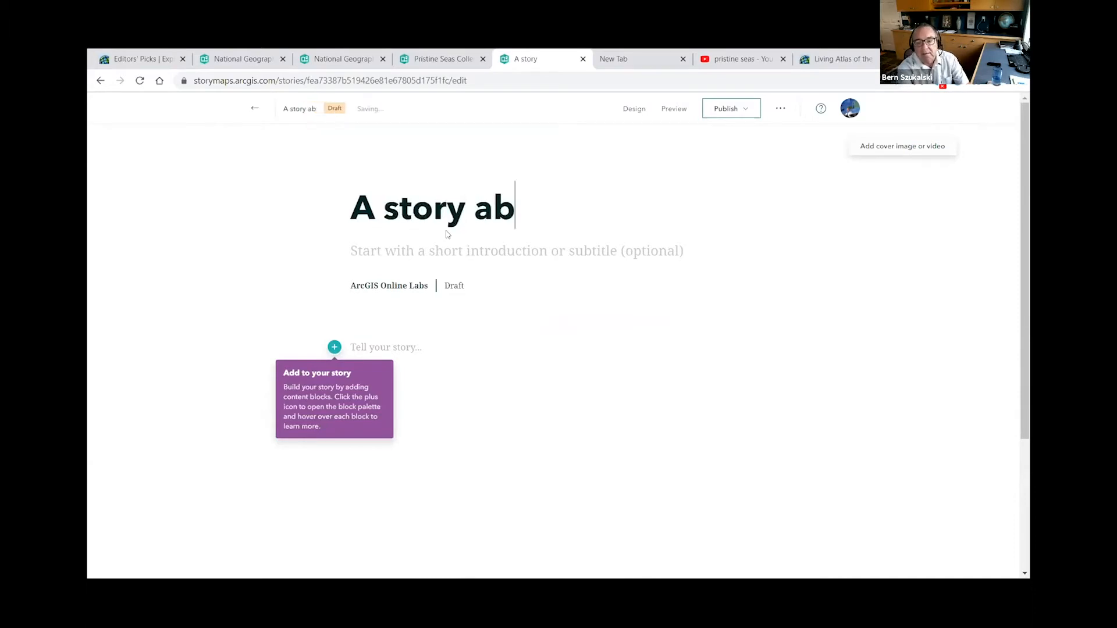
{"action": "type", "text": "out oceans"}
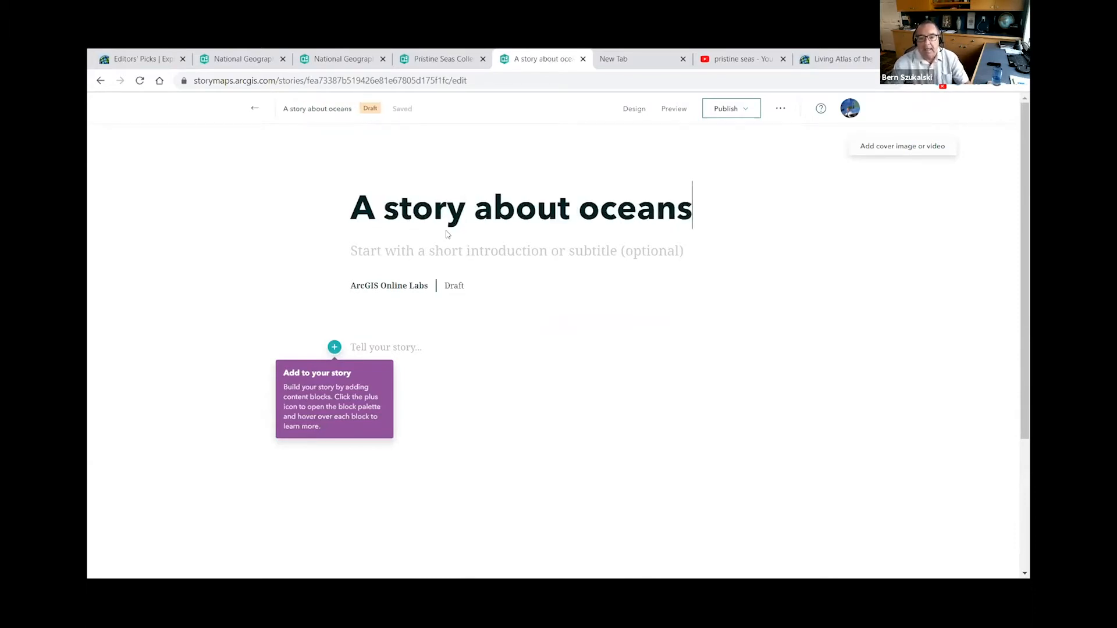
- Upload sept-b.jpg from the Sala folder as the story's cover image
{"action": "left_click", "coordinate": [896, 147]}
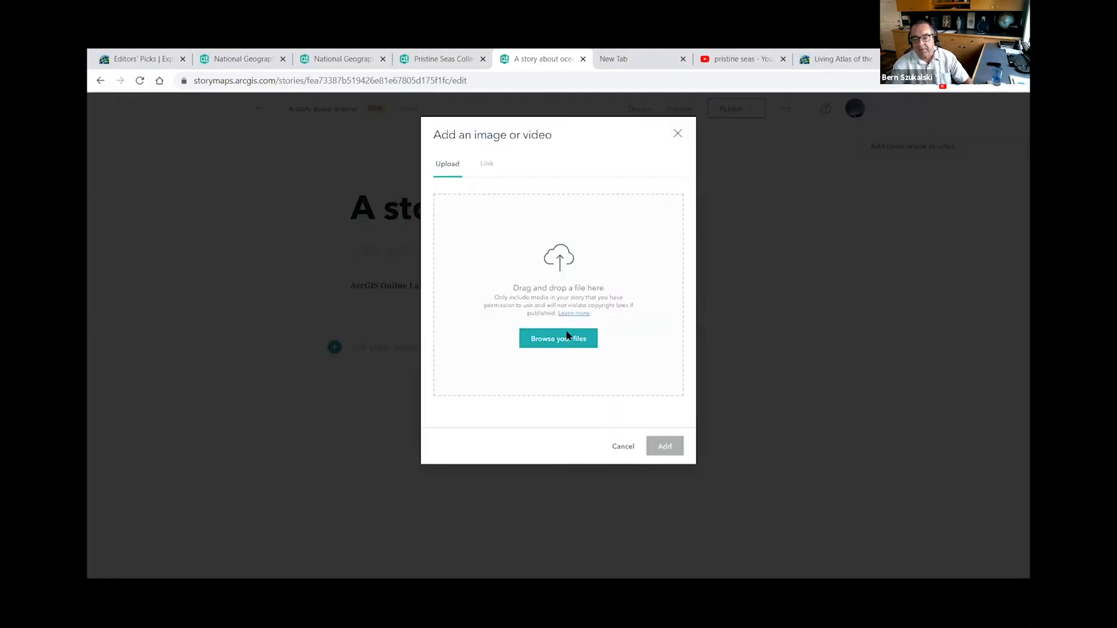
{"action": "left_click", "coordinate": [567, 337]}
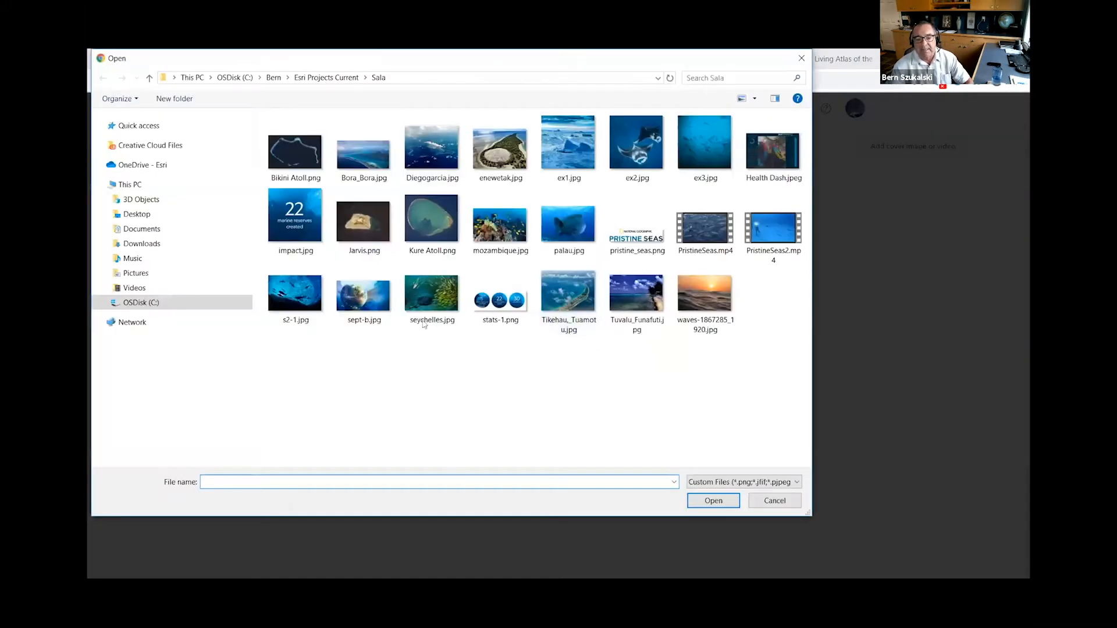
{"action": "left_click", "coordinate": [355, 295]}
{"action": "left_click", "coordinate": [710, 500]}
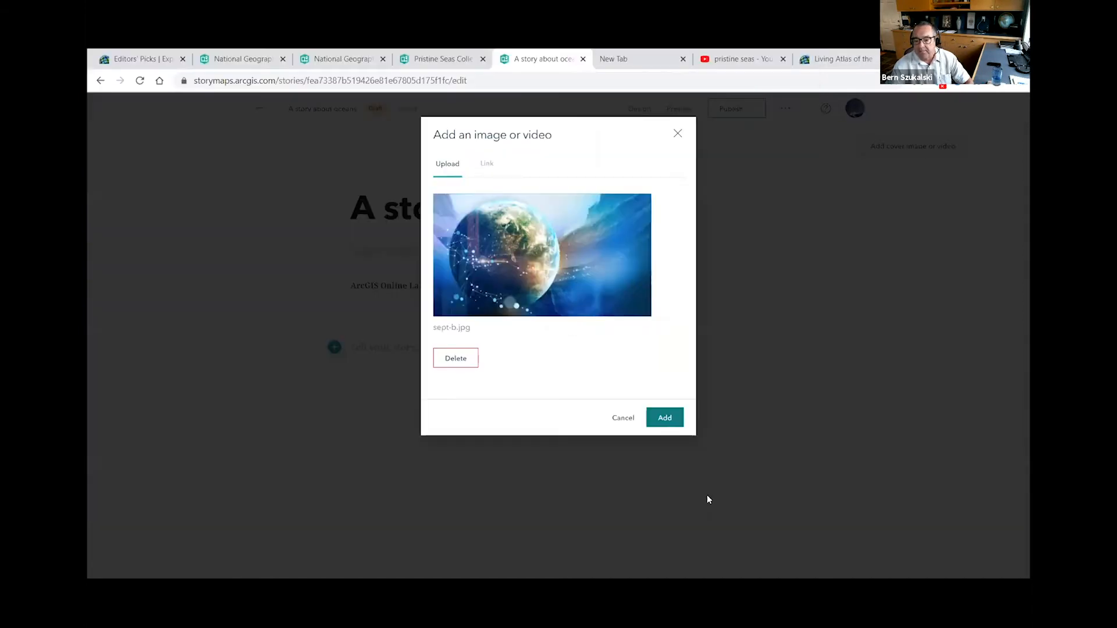
{"action": "left_click", "coordinate": [665, 418]}
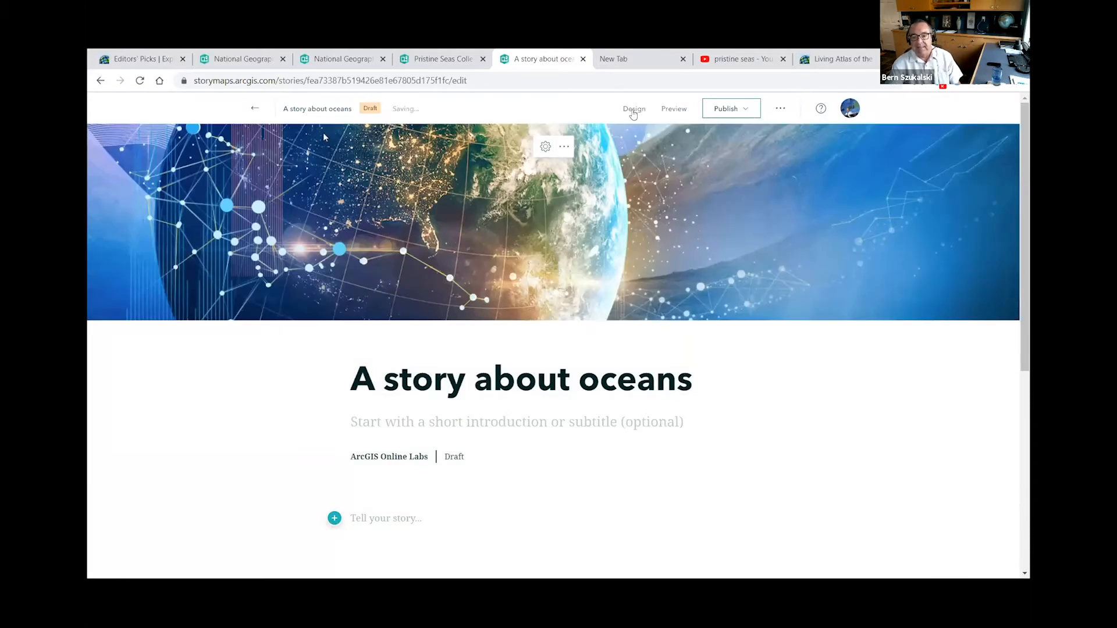
- Compare the available cover layouts in the story design and set the cover to Full
{"action": "left_click", "coordinate": [633, 110]}
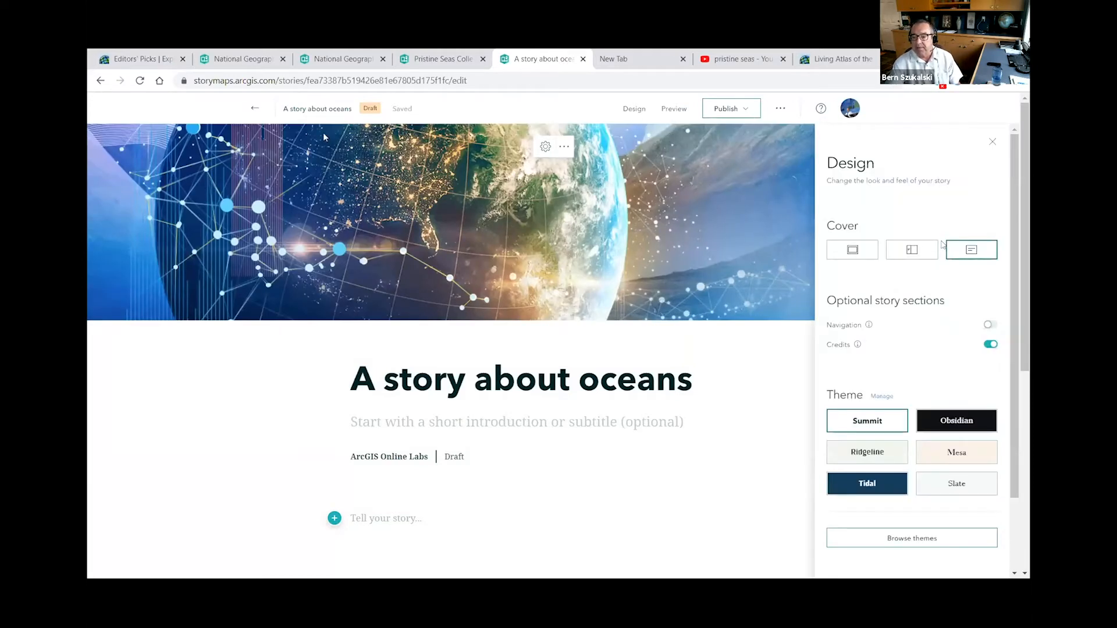
{"action": "left_click", "coordinate": [920, 259]}
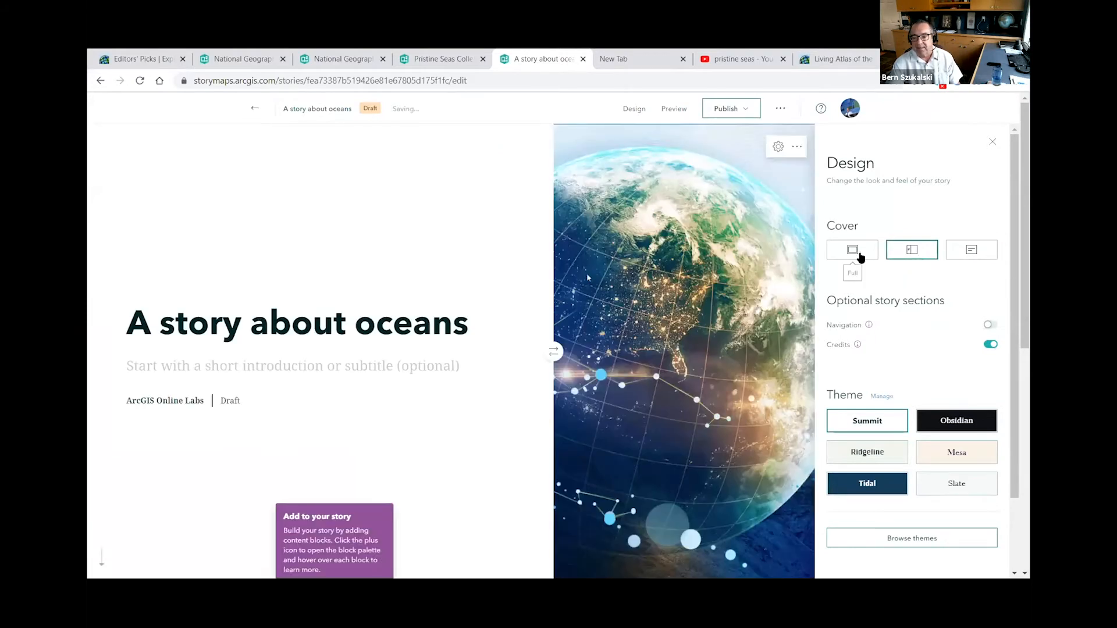
{"action": "left_click", "coordinate": [862, 257]}
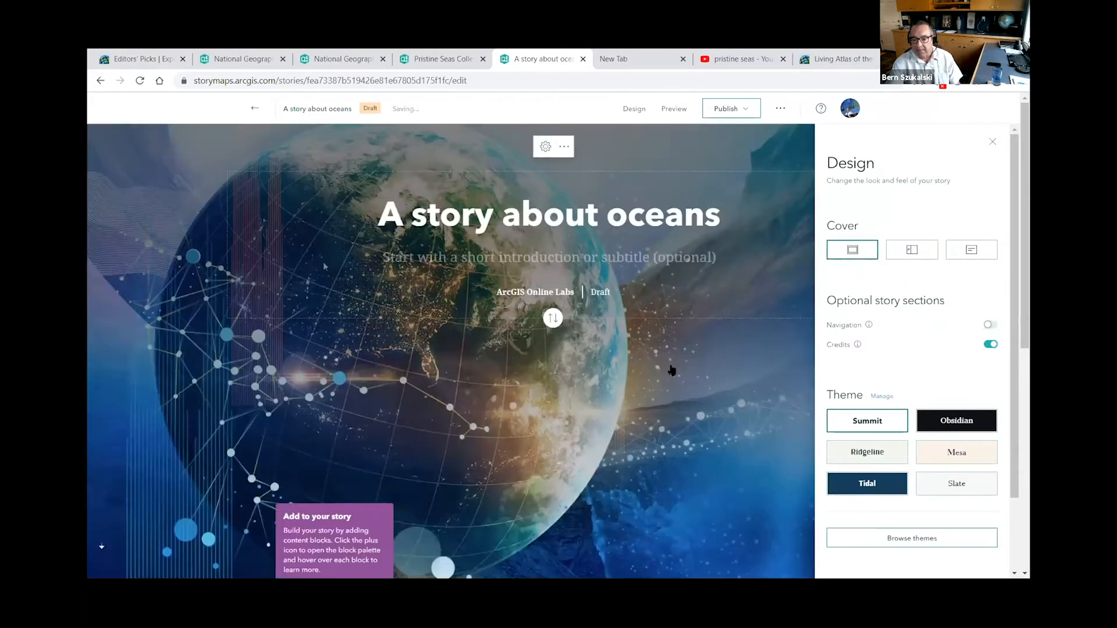
{"action": "left_click", "coordinate": [975, 251]}
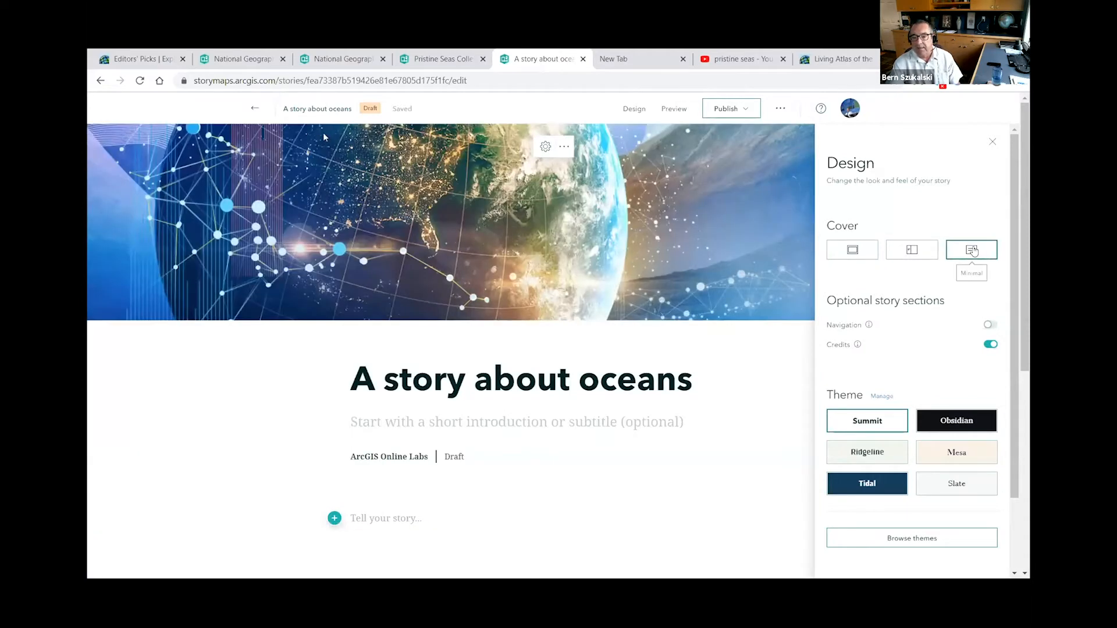
{"action": "left_click", "coordinate": [903, 251]}
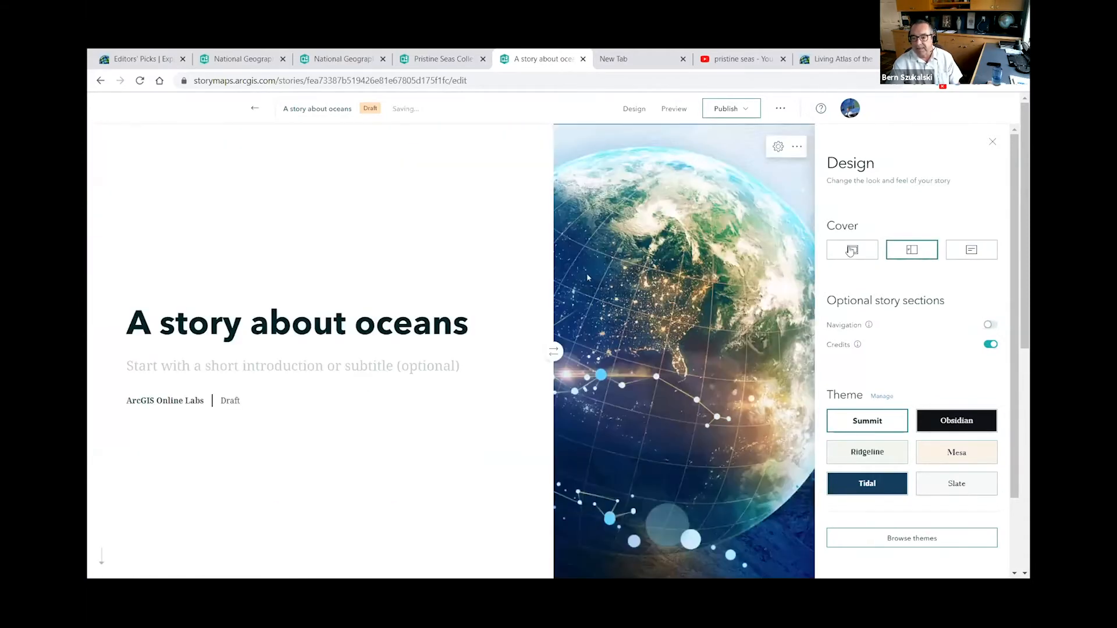
{"action": "left_click", "coordinate": [851, 251]}
- Examine the content block types that can be added below the cover, without inserting one
{"action": "scroll", "coordinate": [642, 378], "scroll_direction": "down", "scroll_amount": 4}
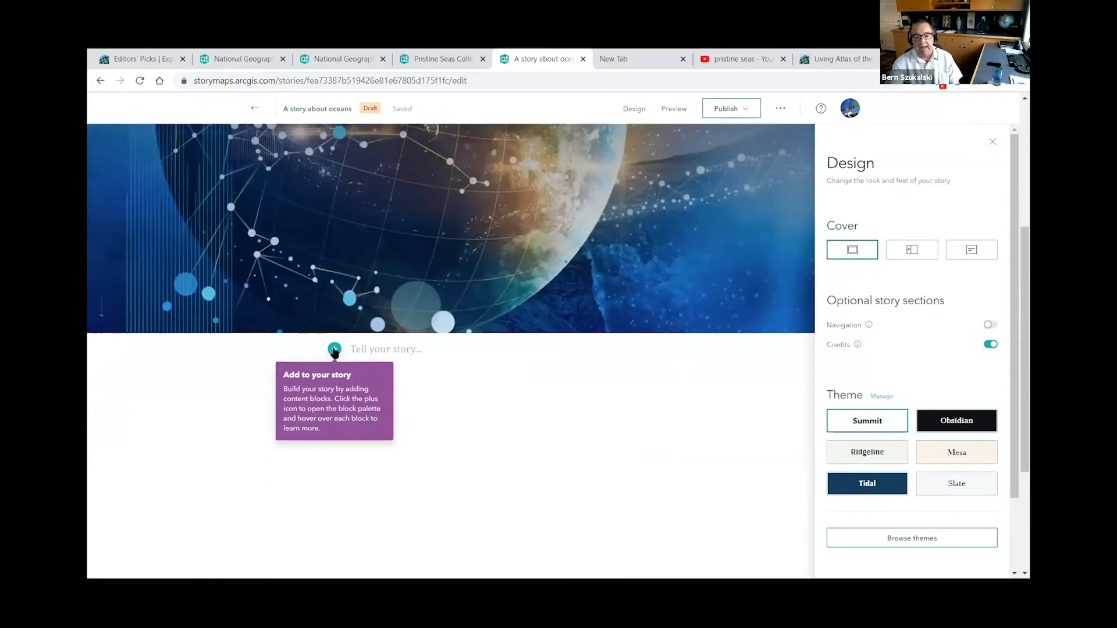
{"action": "left_click", "coordinate": [335, 350]}
{"action": "left_click", "coordinate": [335, 349]}
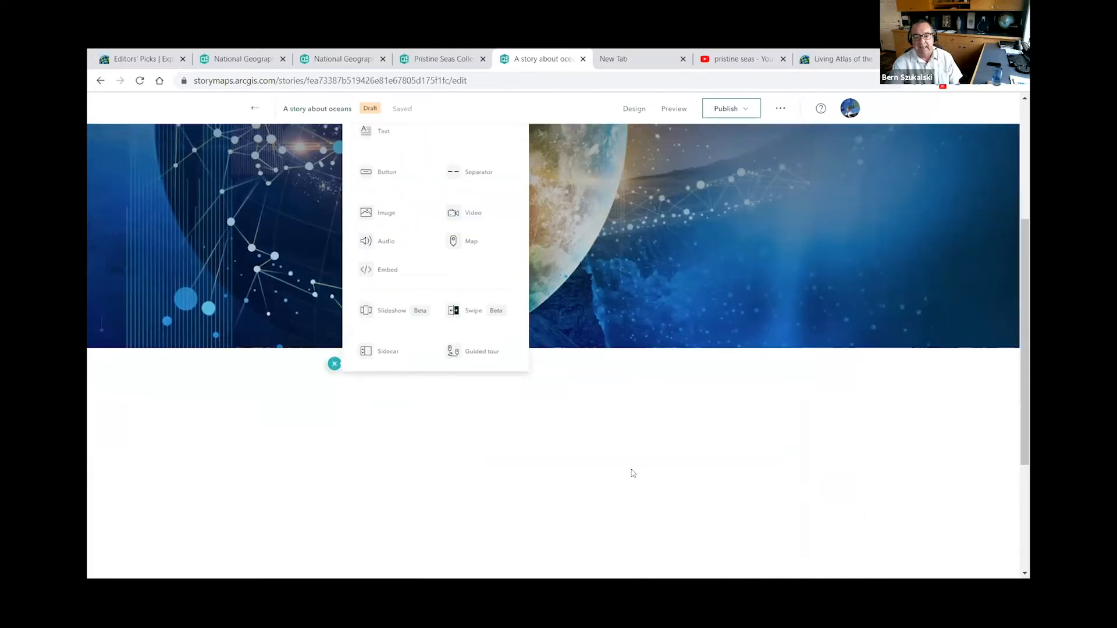
{"action": "scroll", "coordinate": [632, 475], "scroll_direction": "up", "scroll_amount": 1}
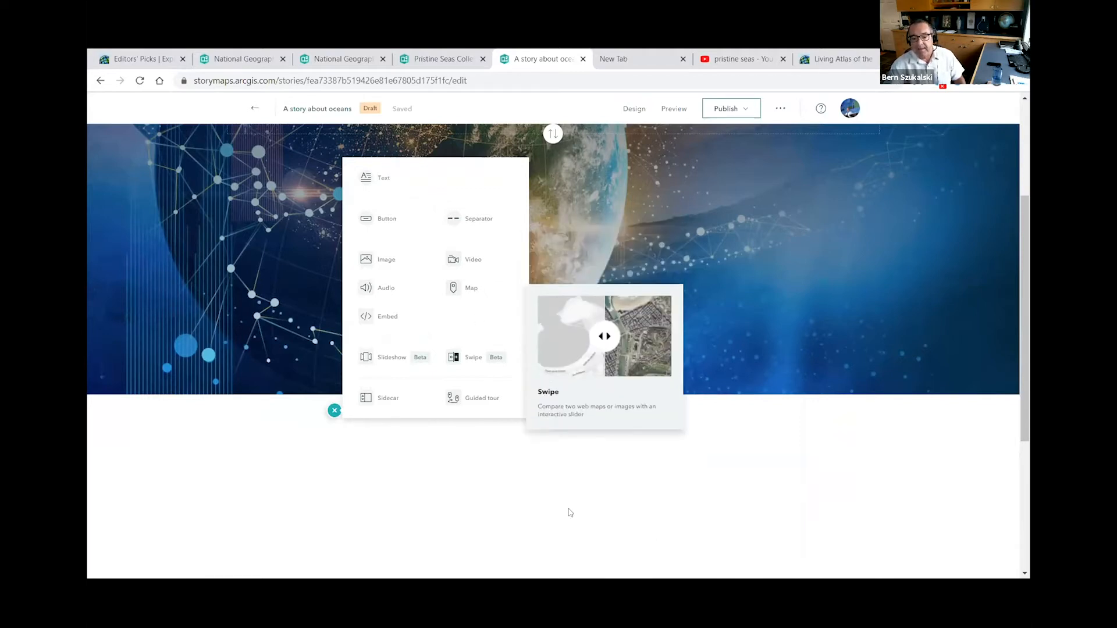
{"action": "left_click", "coordinate": [531, 456]}
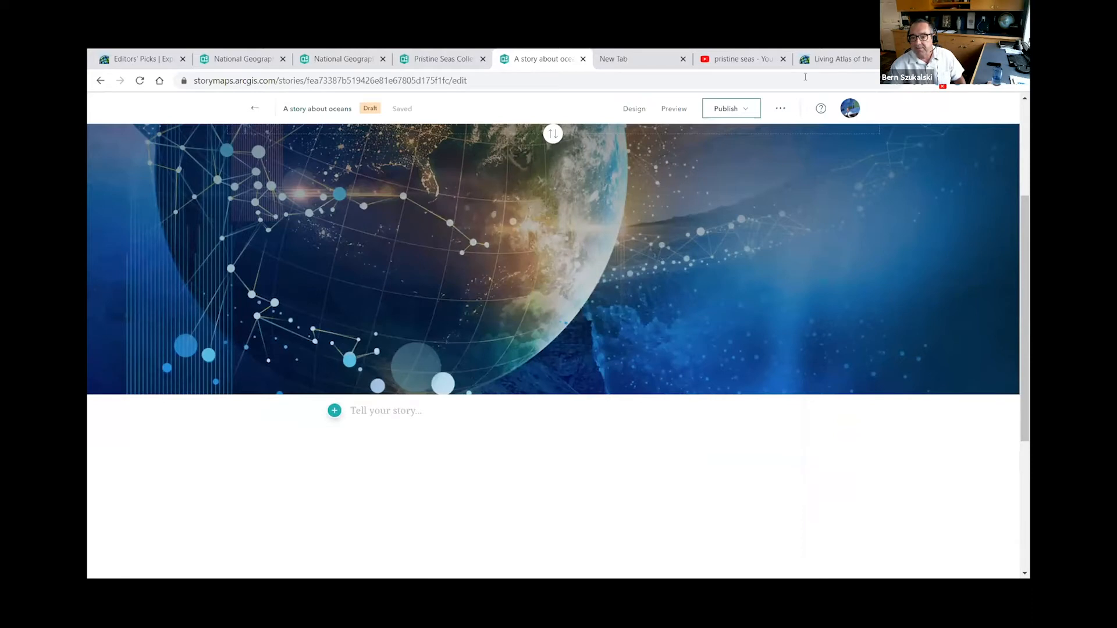
- Try the Obsidian, Mesa, Ridgeline and Tidal themes on the story, and apply the Slate theme
{"action": "left_click", "coordinate": [630, 110]}
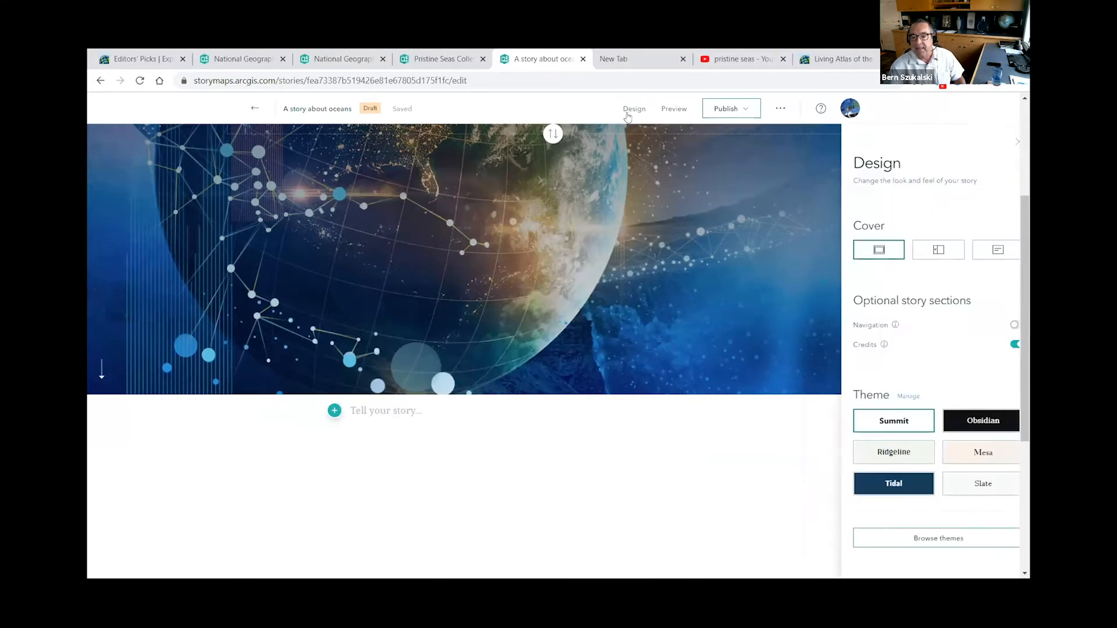
{"action": "left_click", "coordinate": [944, 421]}
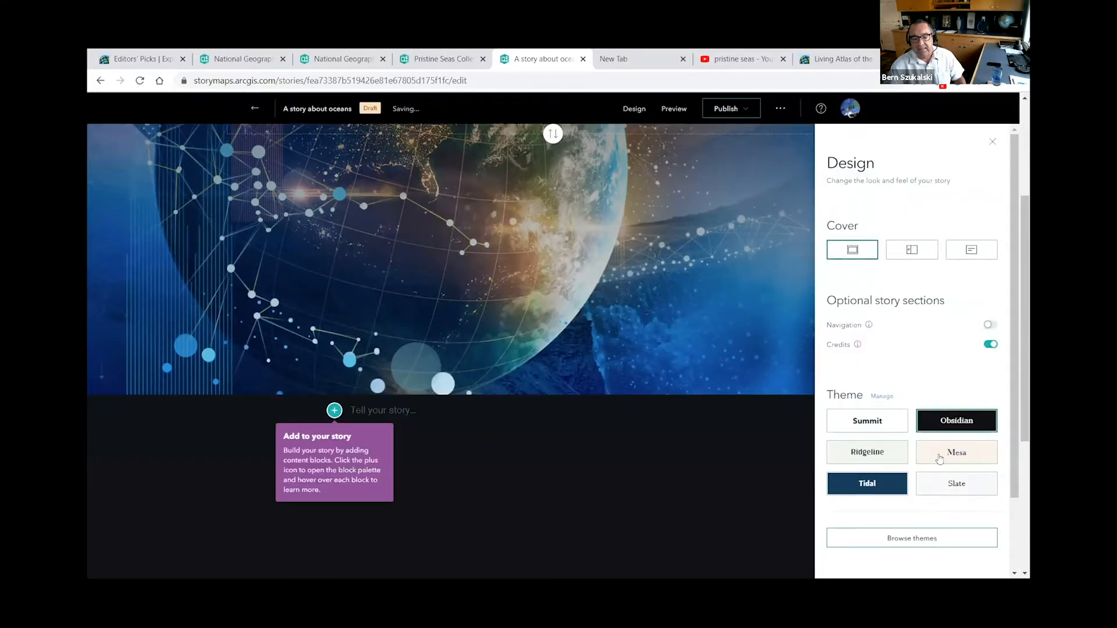
{"action": "left_click", "coordinate": [927, 460]}
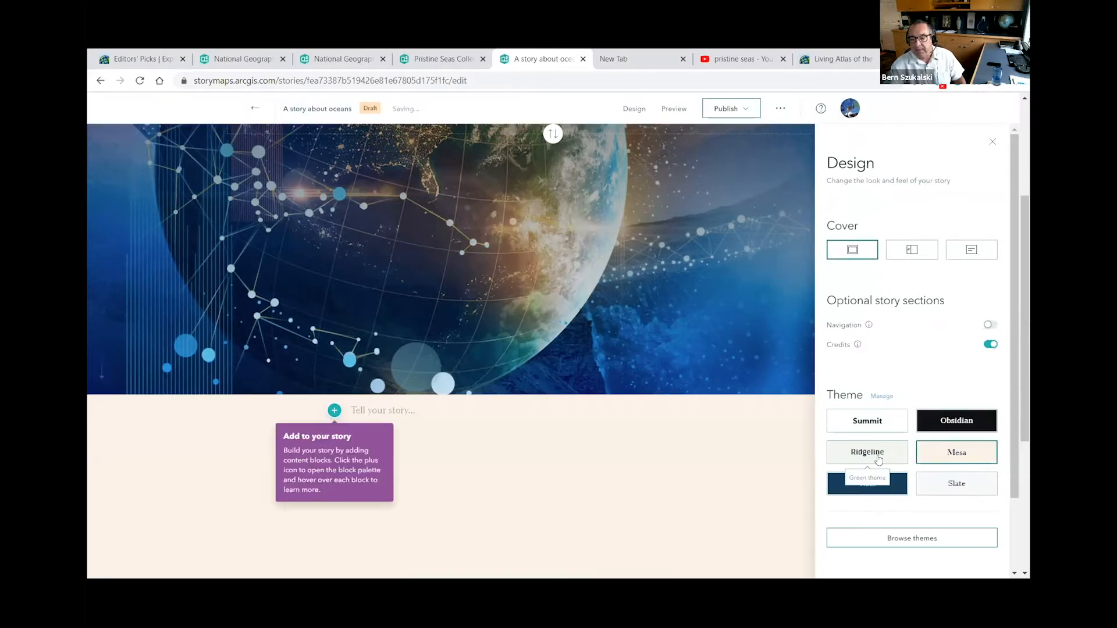
{"action": "left_click", "coordinate": [879, 458]}
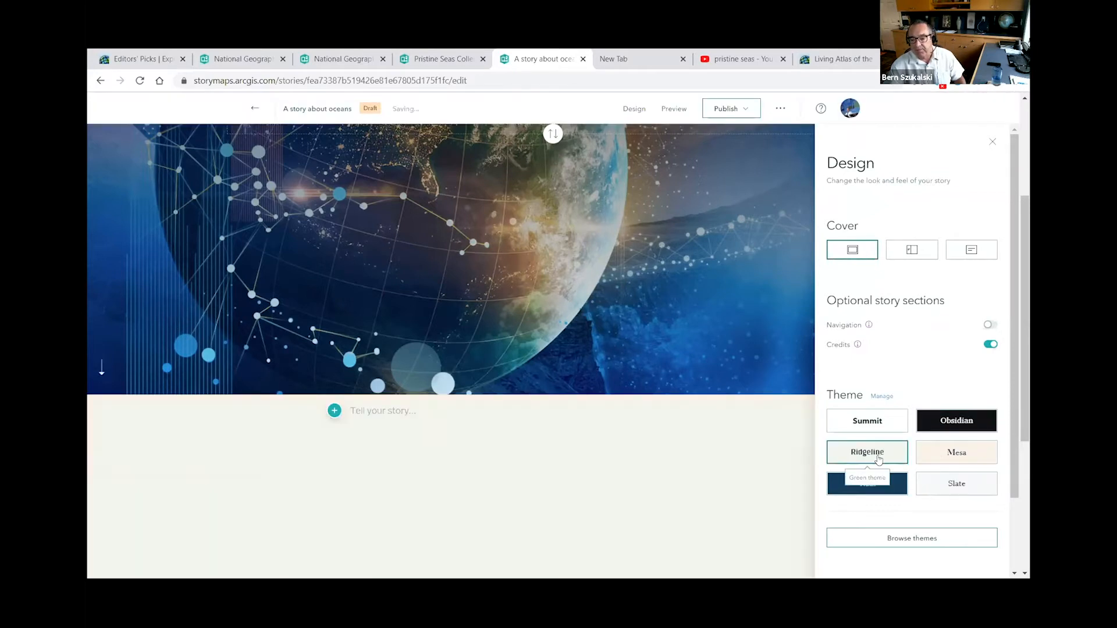
{"action": "left_click", "coordinate": [880, 488]}
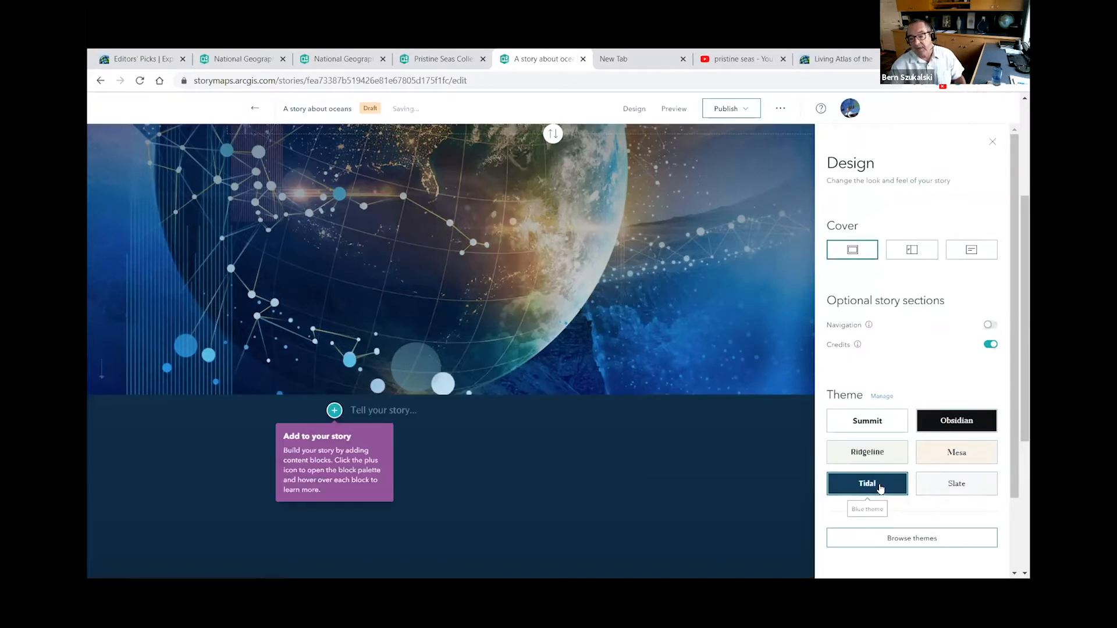
{"action": "left_click", "coordinate": [945, 493]}
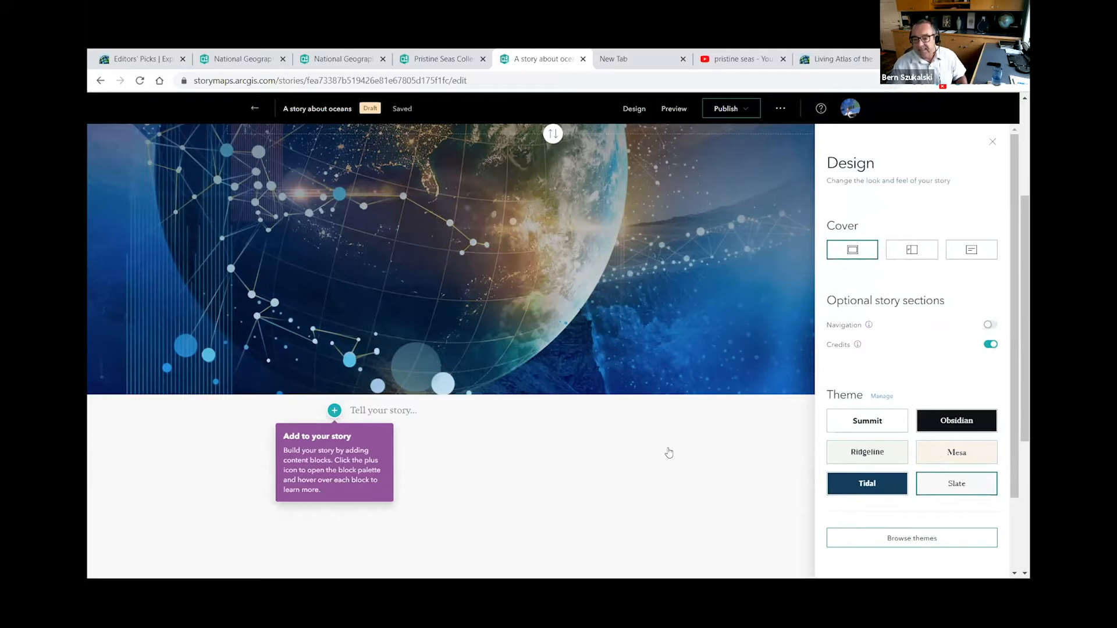
{"action": "scroll", "coordinate": [323, 265], "scroll_direction": "up", "scroll_amount": 3}
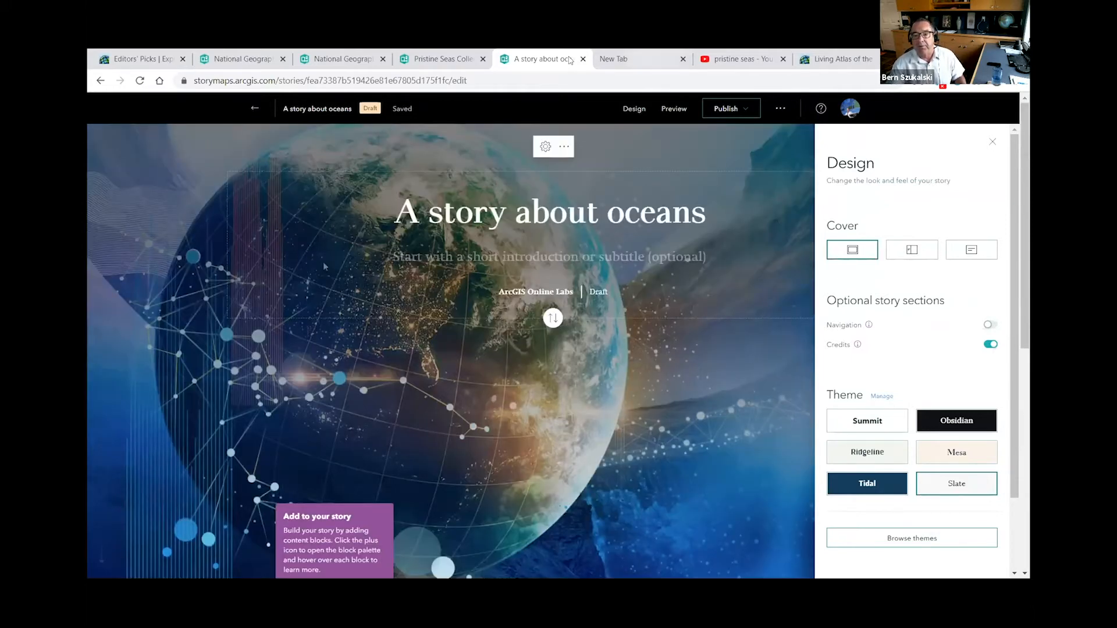
- Return to the list of stories and open the published Pristine Seas story for editing
{"action": "left_click", "coordinate": [847, 110]}
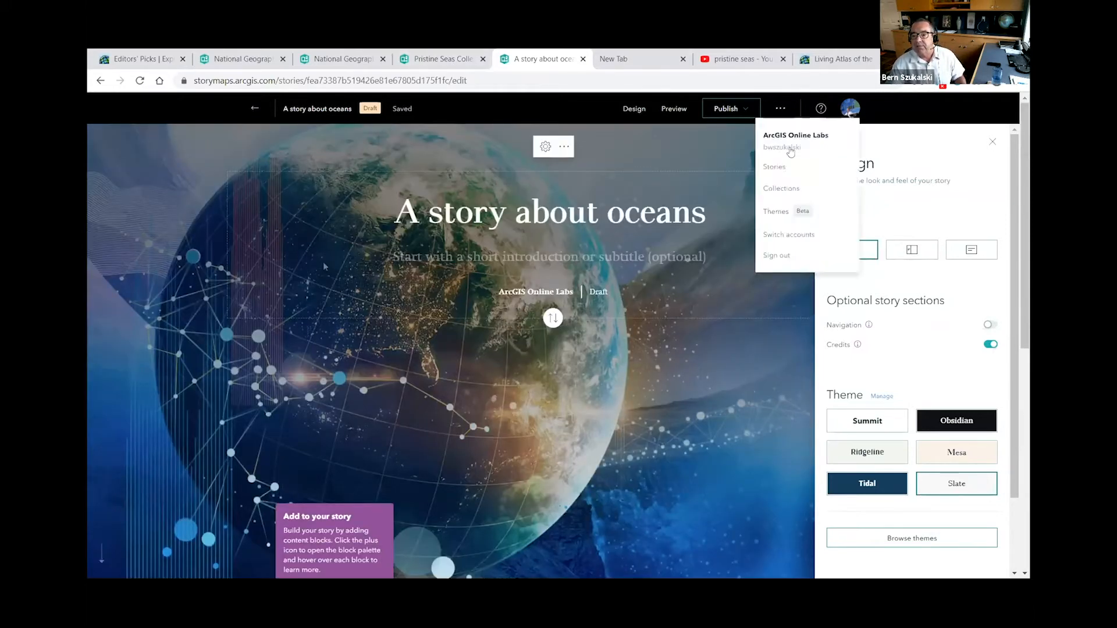
{"action": "left_click", "coordinate": [774, 166]}
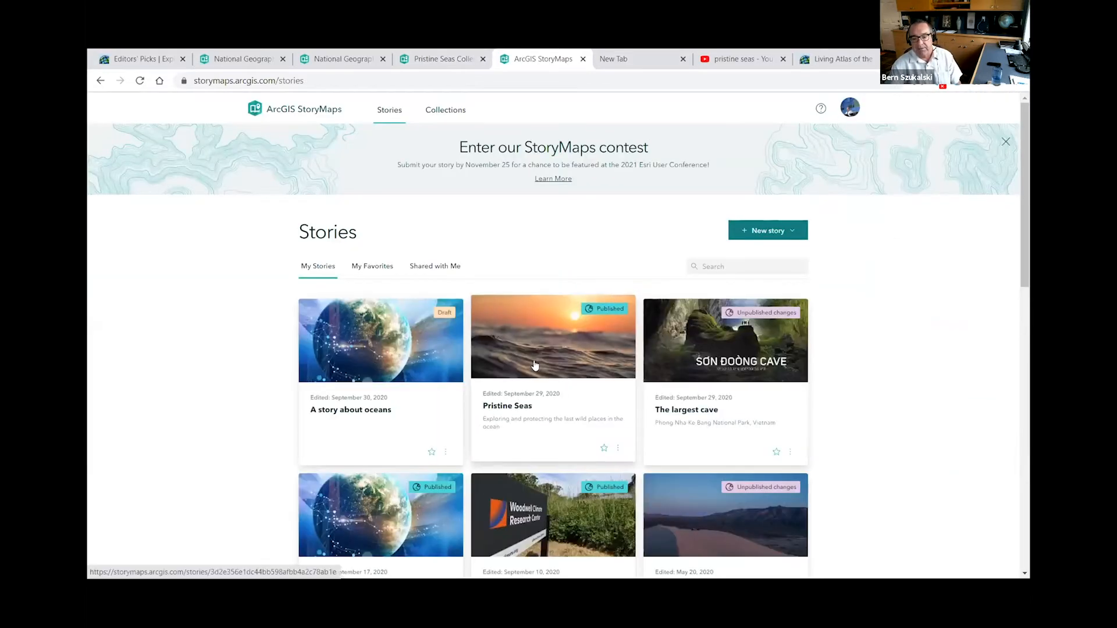
{"action": "left_click", "coordinate": [535, 365]}
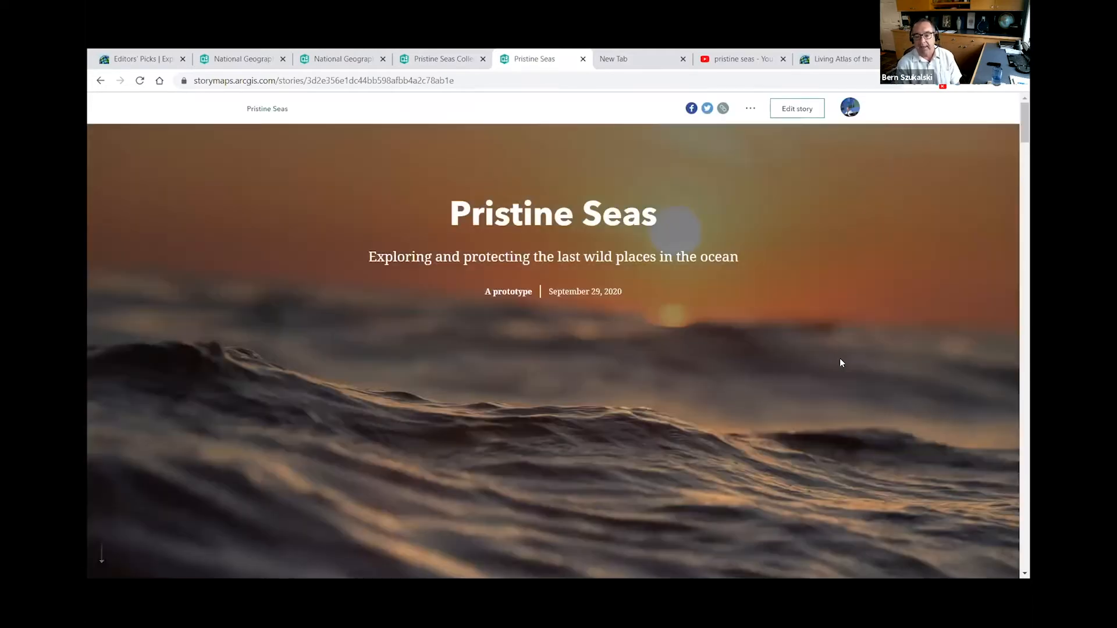
{"action": "scroll", "coordinate": [751, 384], "scroll_direction": "down", "scroll_amount": 1}
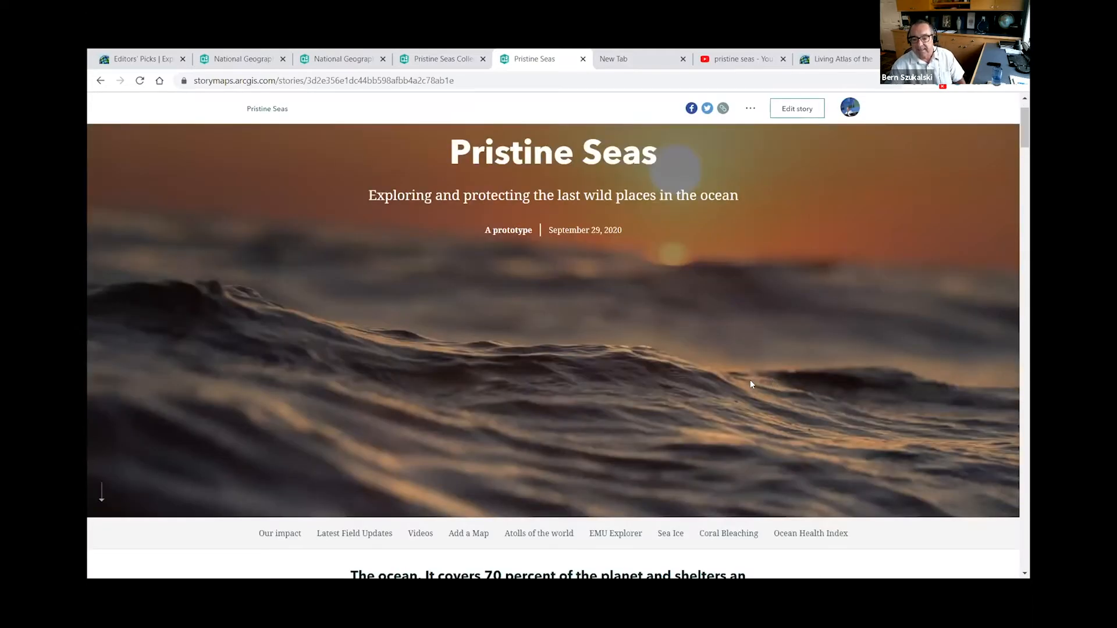
{"action": "scroll", "coordinate": [726, 379], "scroll_direction": "up", "scroll_amount": 1}
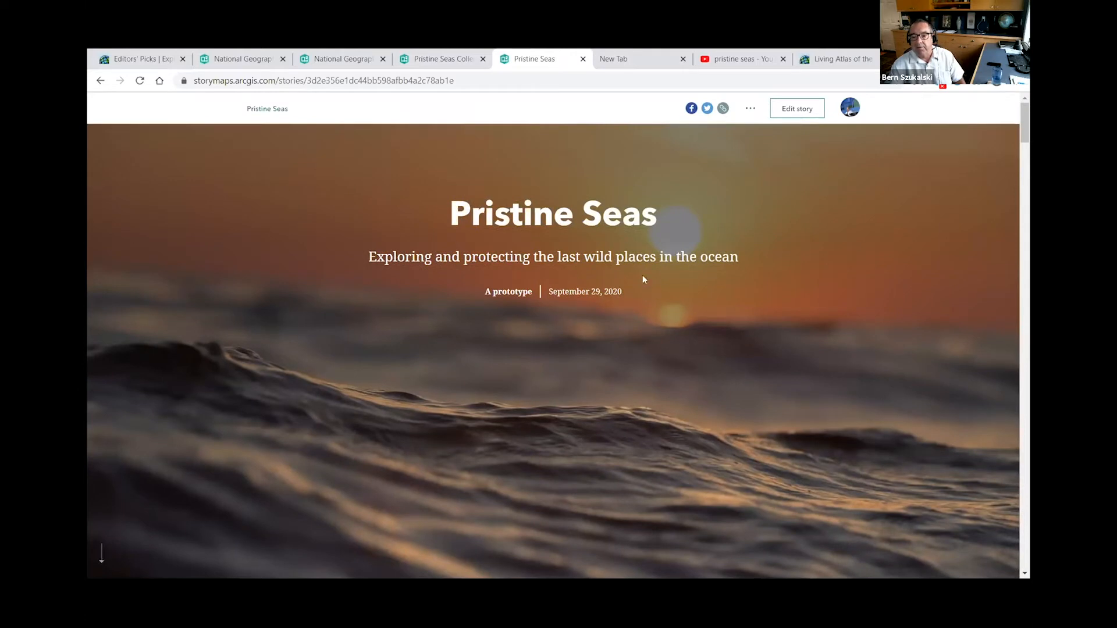
{"action": "left_click", "coordinate": [789, 112]}
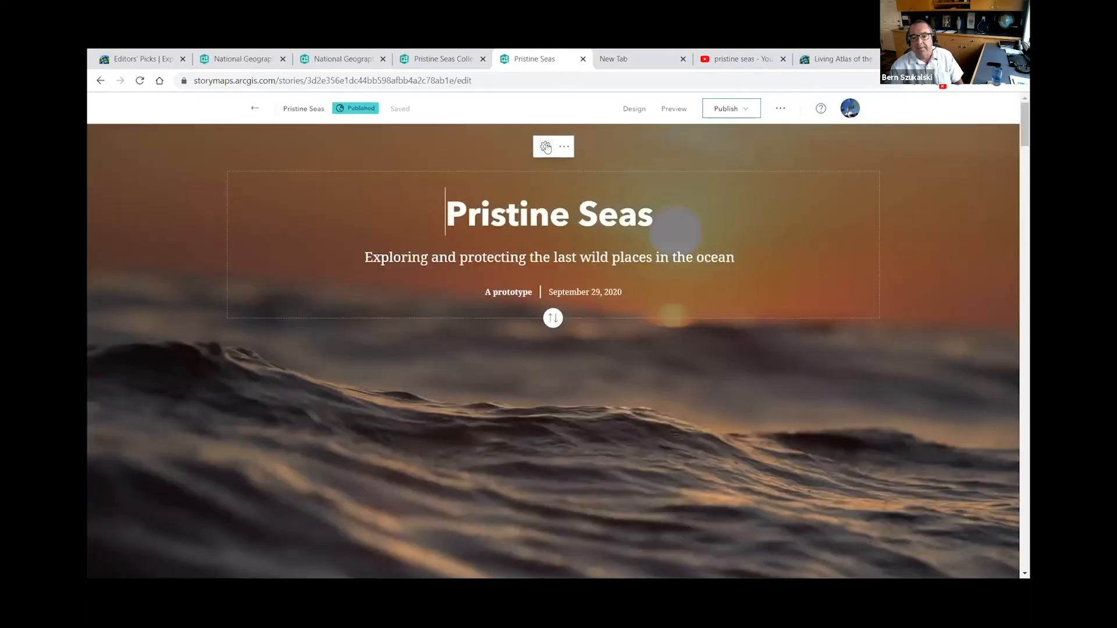
{"action": "left_click", "coordinate": [564, 147]}
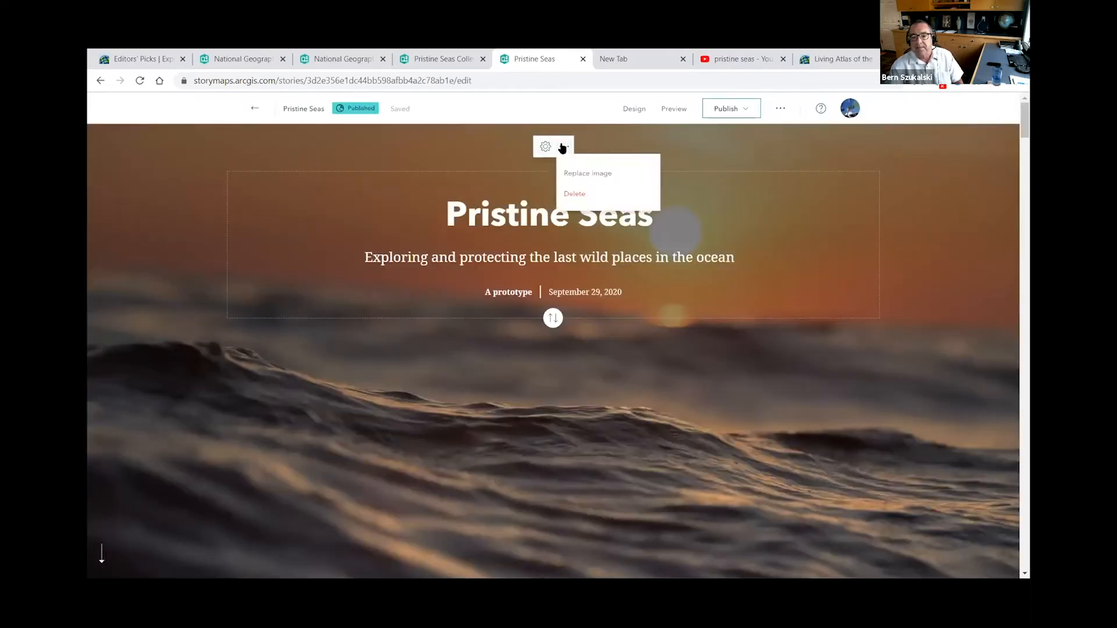
{"action": "left_click", "coordinate": [575, 174]}
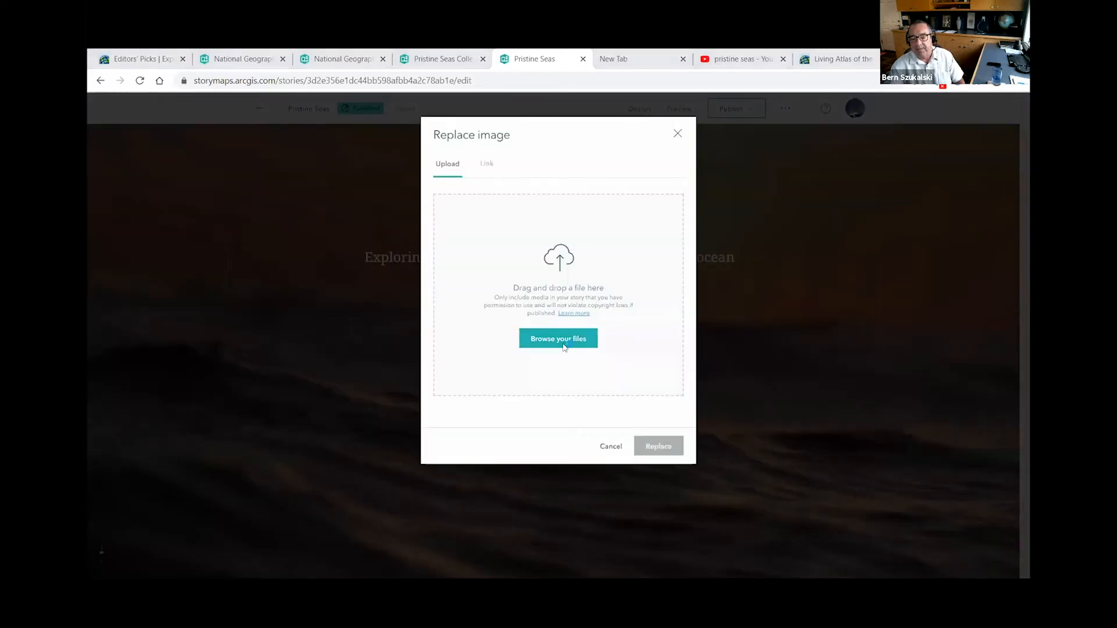
{"action": "left_click", "coordinate": [563, 346]}
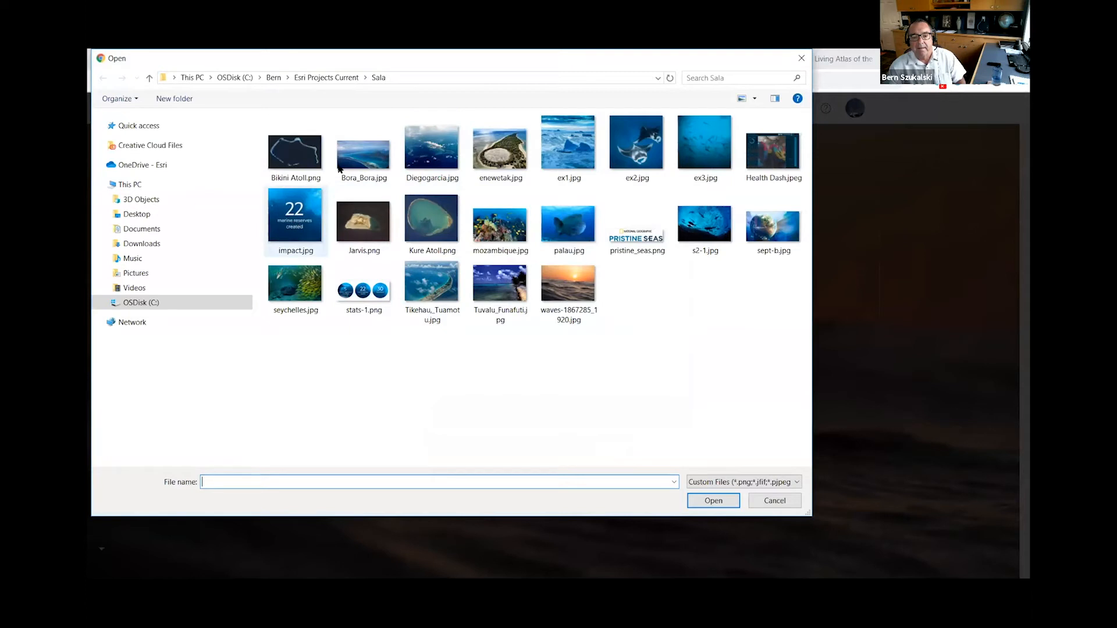
{"action": "left_click", "coordinate": [364, 151]}
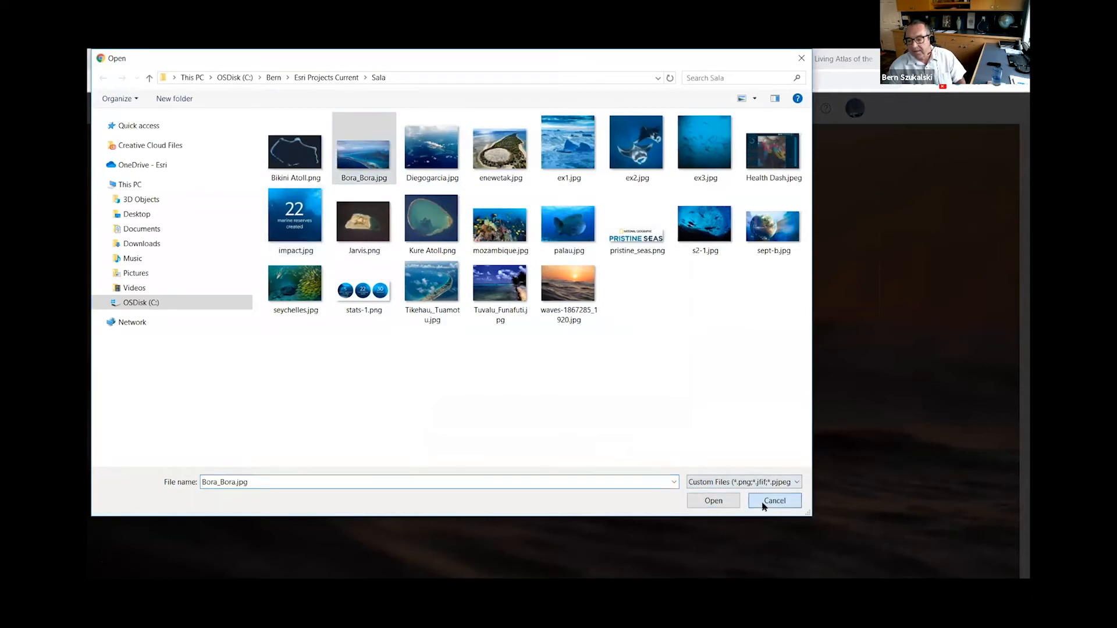
{"action": "left_click", "coordinate": [769, 500]}
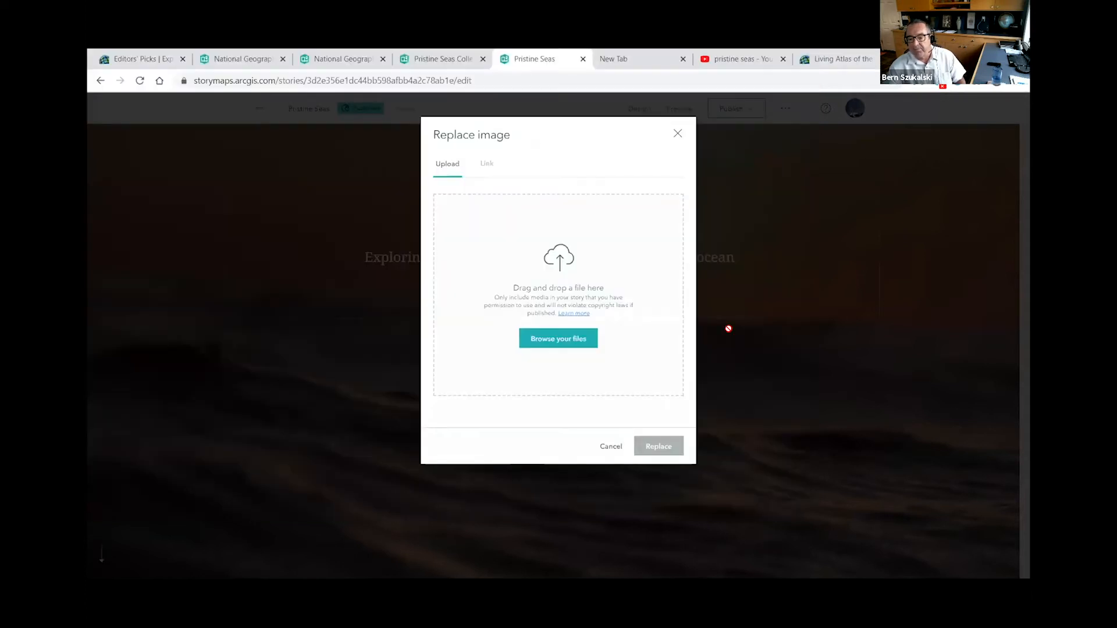
{"action": "left_click", "coordinate": [602, 454]}
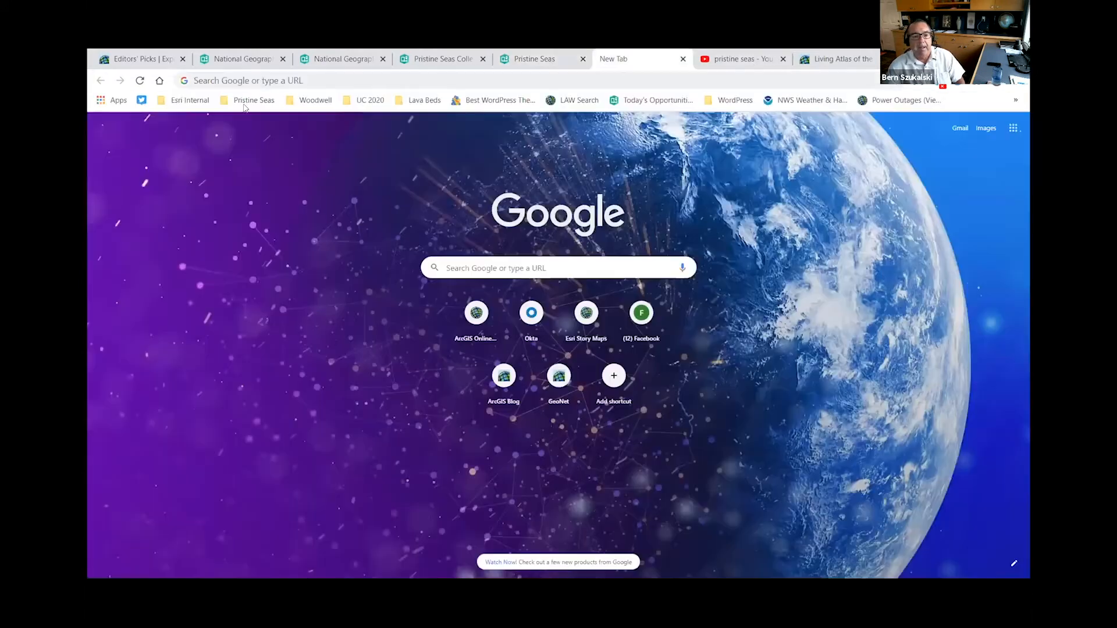
- Open the bookmarked National Geographic Pristine Seas website in the browser and look through its introduction and expeditions globe
{"action": "left_click", "coordinate": [190, 100]}
{"action": "left_click", "coordinate": [249, 102]}
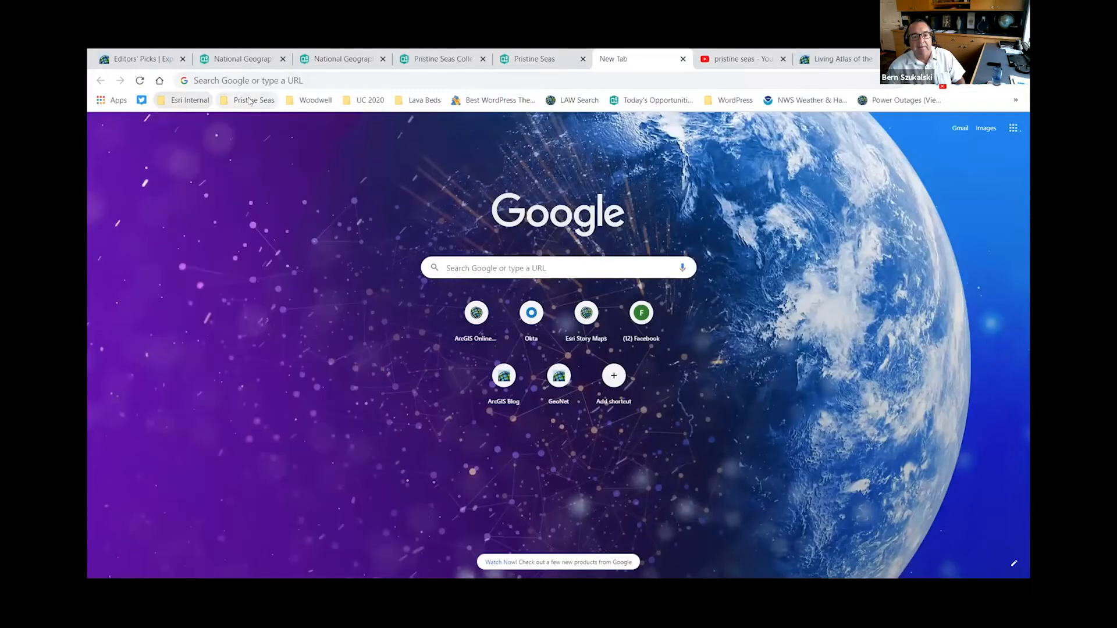
{"action": "left_click", "coordinate": [251, 101]}
{"action": "left_click", "coordinate": [251, 118]}
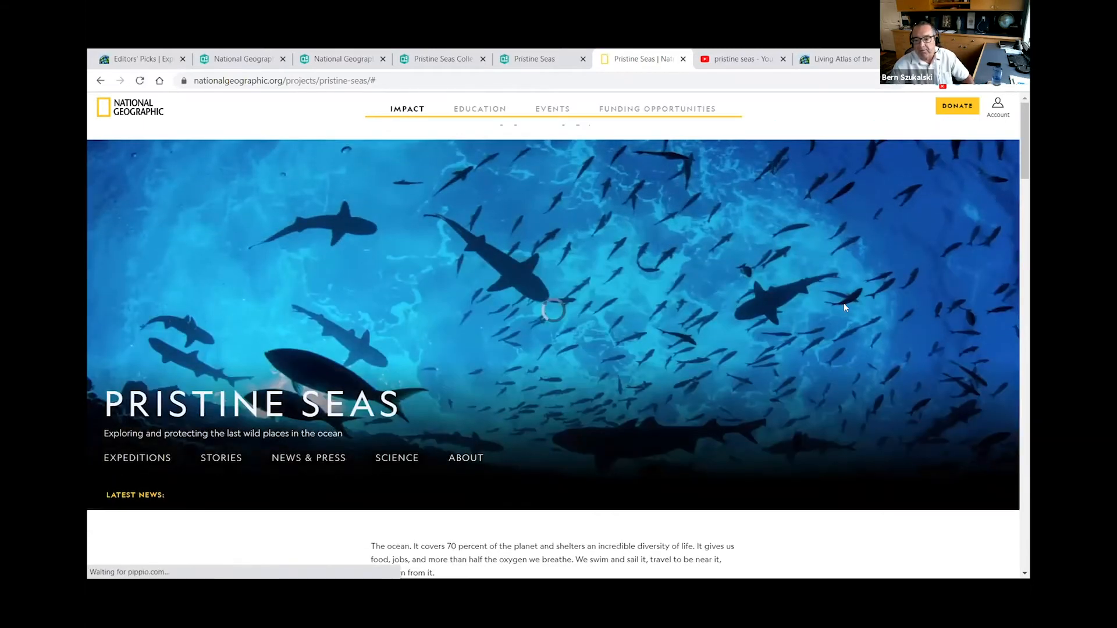
{"action": "scroll", "coordinate": [839, 302], "scroll_direction": "down", "scroll_amount": 3}
{"action": "scroll", "coordinate": [844, 306], "scroll_direction": "down", "scroll_amount": 6}
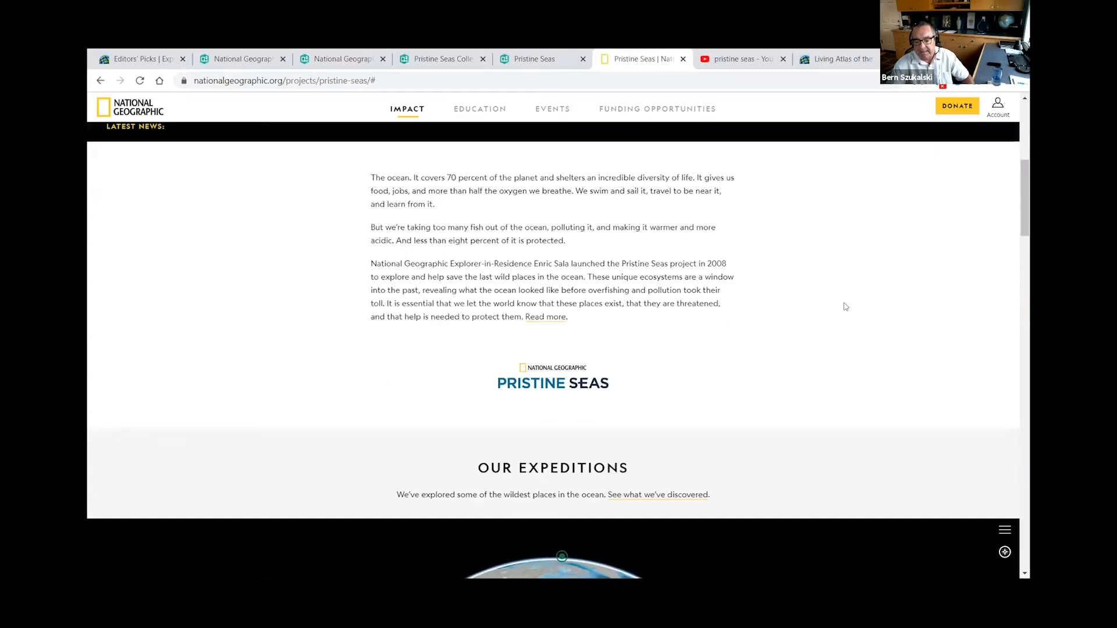
{"action": "scroll", "coordinate": [847, 303], "scroll_direction": "down", "scroll_amount": 2}
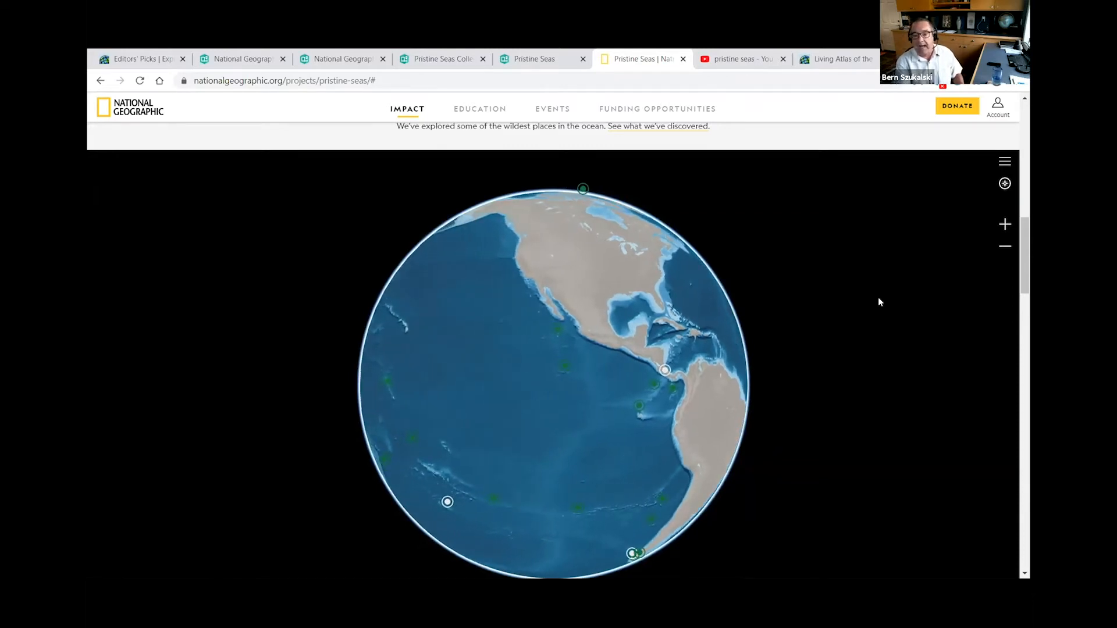
- Return to the Pristine Seas story and examine its introduction text, logo and embedded globe
{"action": "left_click", "coordinate": [535, 59]}
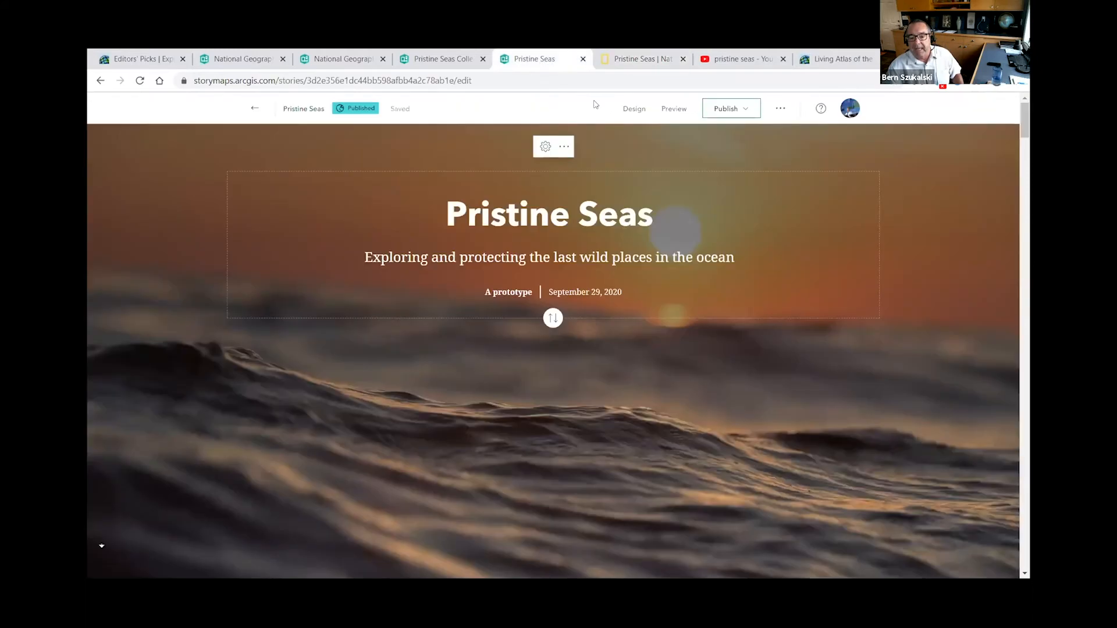
{"action": "scroll", "coordinate": [613, 382], "scroll_direction": "down", "scroll_amount": 4}
{"action": "scroll", "coordinate": [764, 362], "scroll_direction": "down", "scroll_amount": 8}
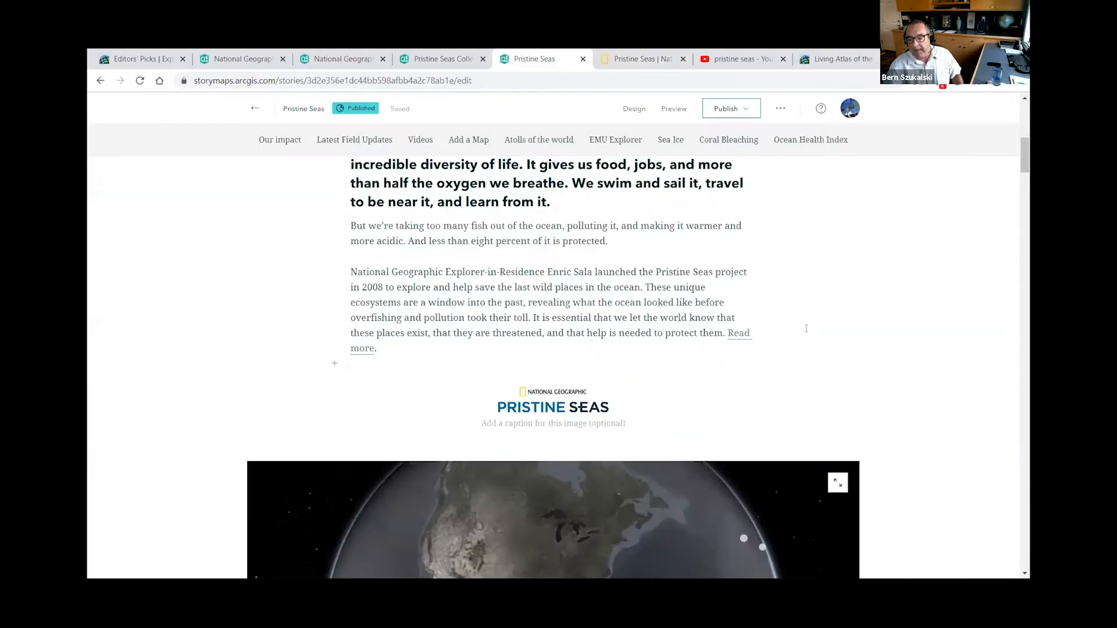
{"action": "scroll", "coordinate": [581, 416], "scroll_direction": "up", "scroll_amount": 4}
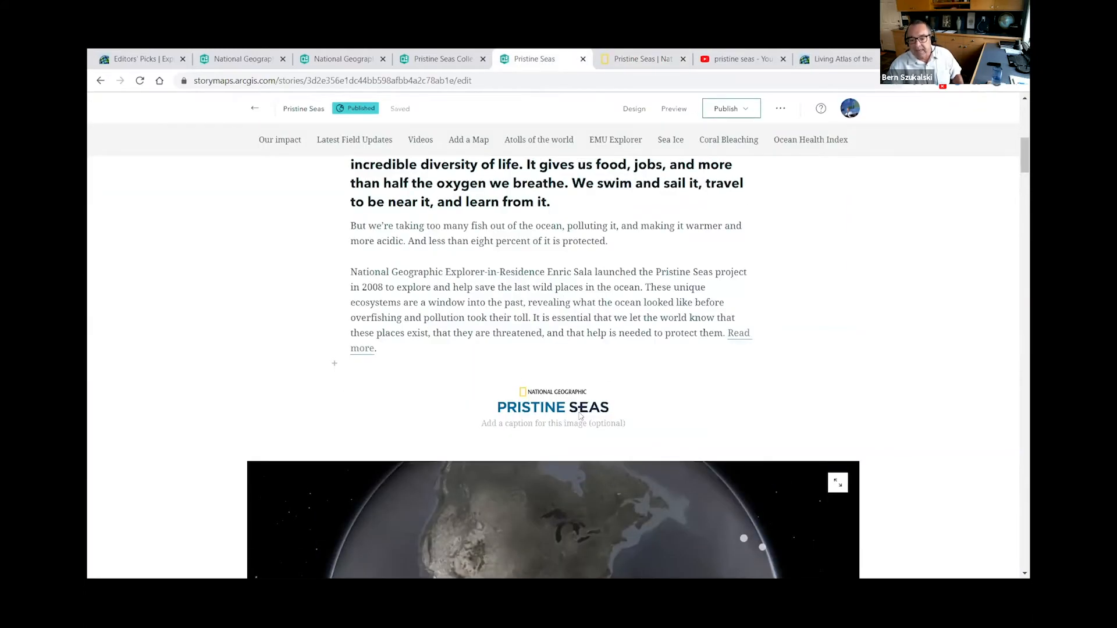
{"action": "scroll", "coordinate": [966, 415], "scroll_direction": "down", "scroll_amount": 3}
{"action": "scroll", "coordinate": [965, 415], "scroll_direction": "down", "scroll_amount": 2}
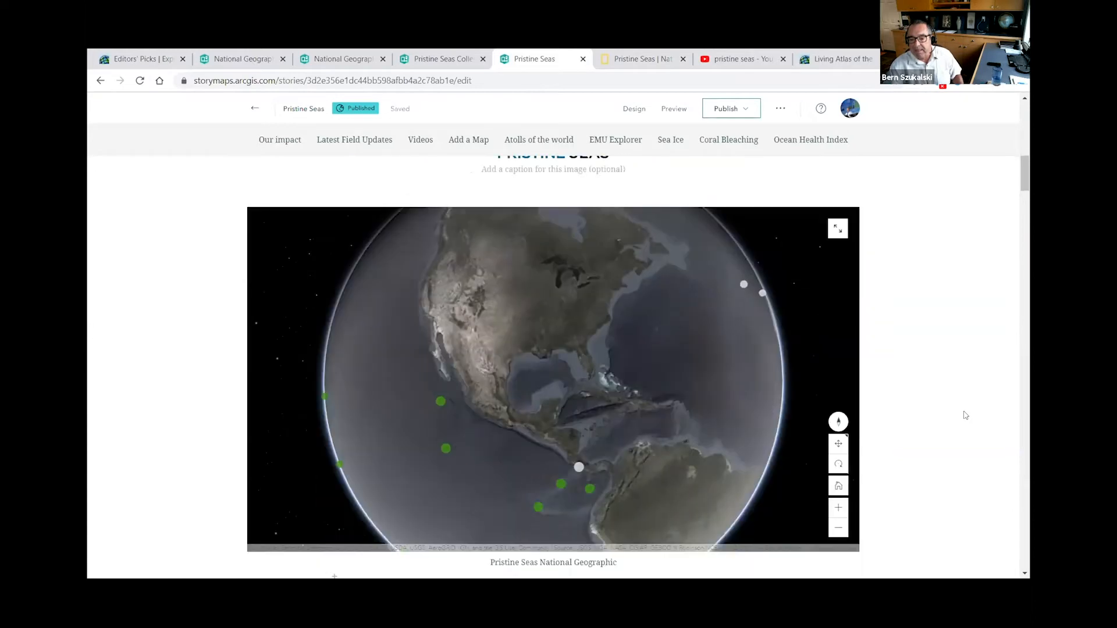
- Expand the story's globe, inspect the Azores expedition's details and follow their Read more link
{"action": "left_click", "coordinate": [839, 181]}
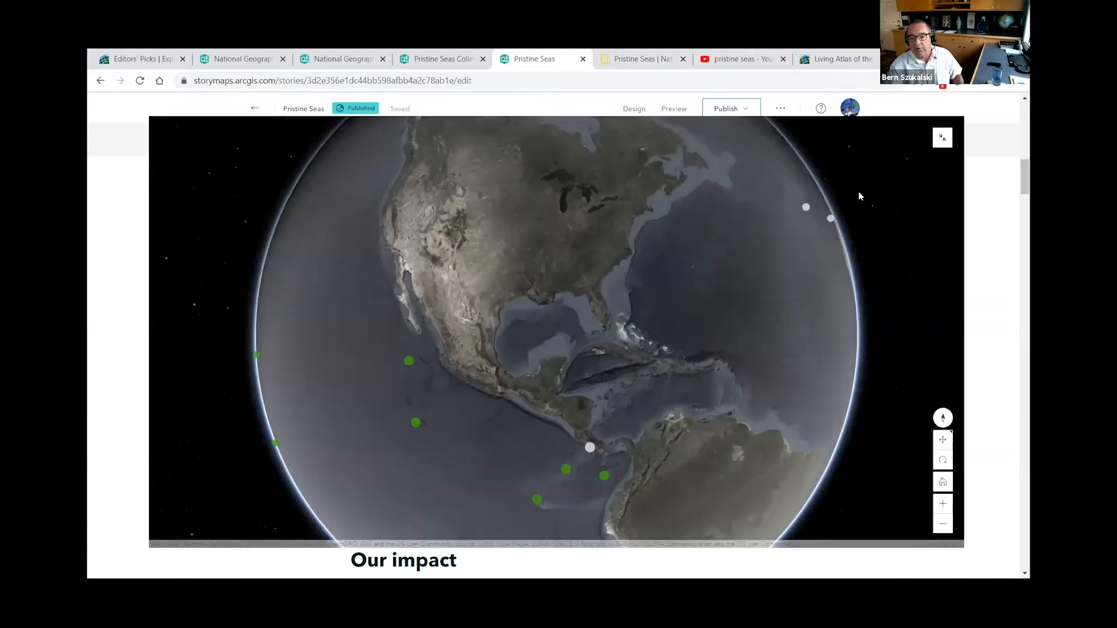
{"action": "left_click_drag", "start_coordinate": [573, 378], "coordinate": [349, 319]}
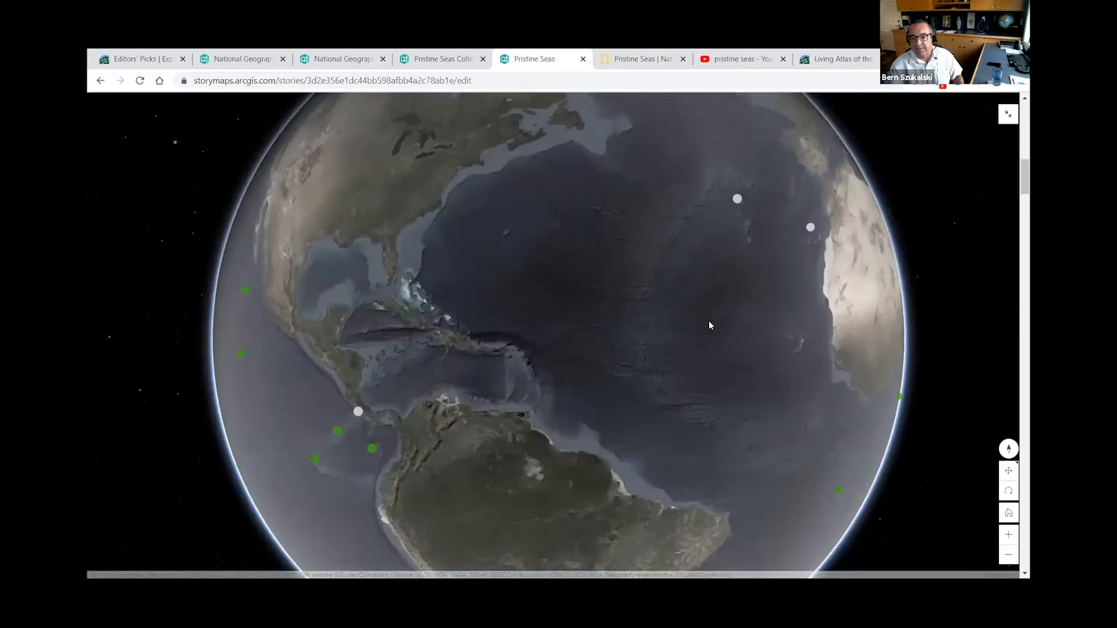
{"action": "left_click", "coordinate": [738, 199]}
{"action": "left_click_drag", "start_coordinate": [838, 289], "coordinate": [836, 336]}
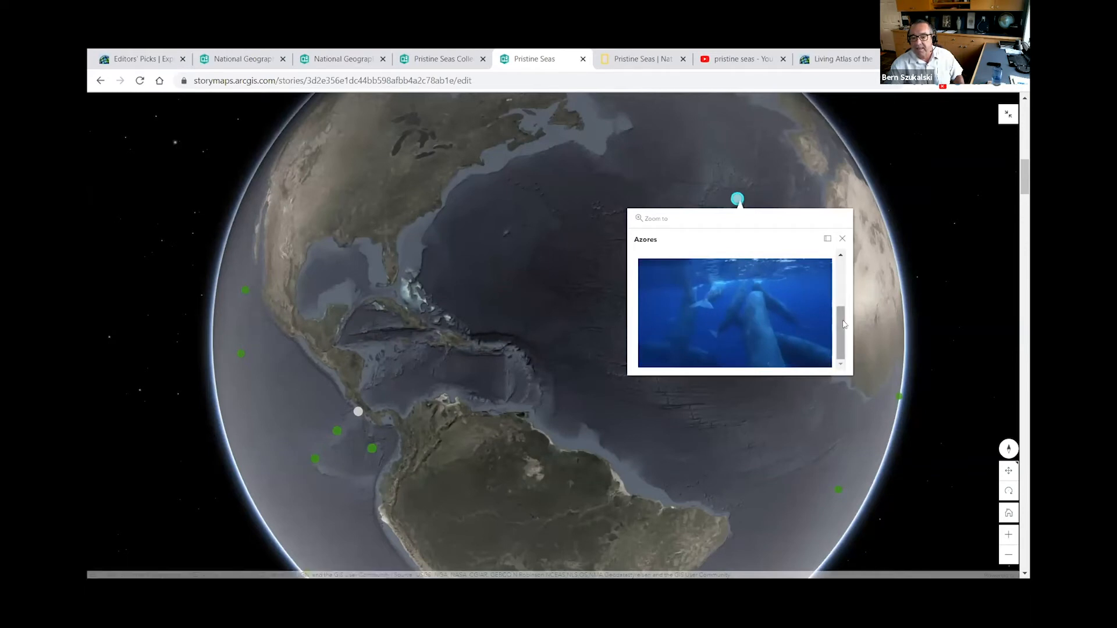
{"action": "scroll", "coordinate": [652, 314], "scroll_direction": "up", "scroll_amount": 2}
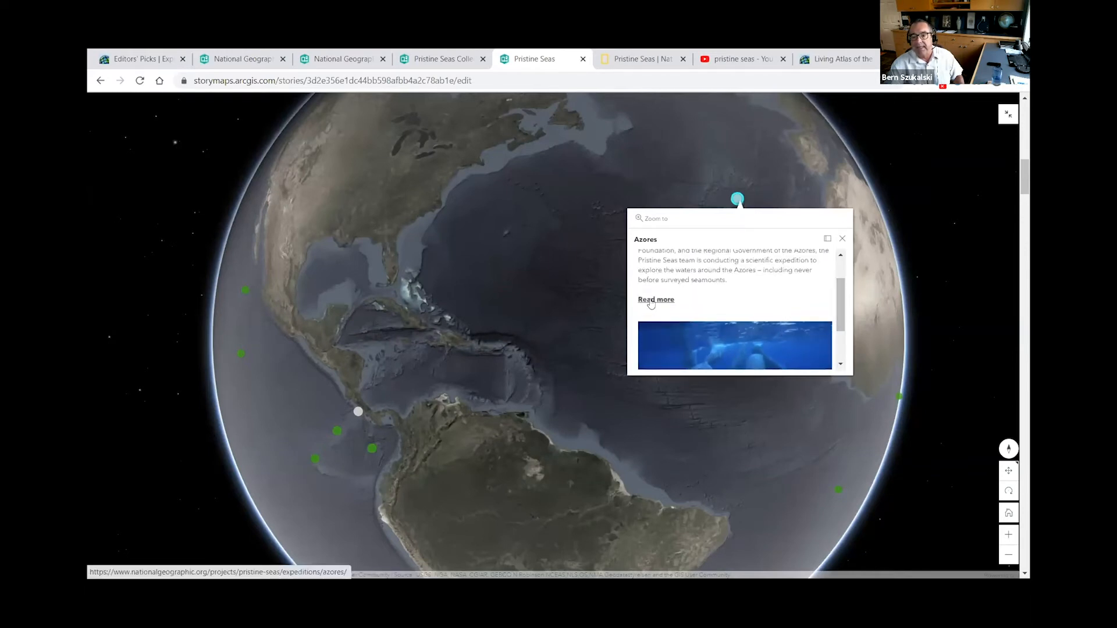
{"action": "left_click", "coordinate": [651, 300]}
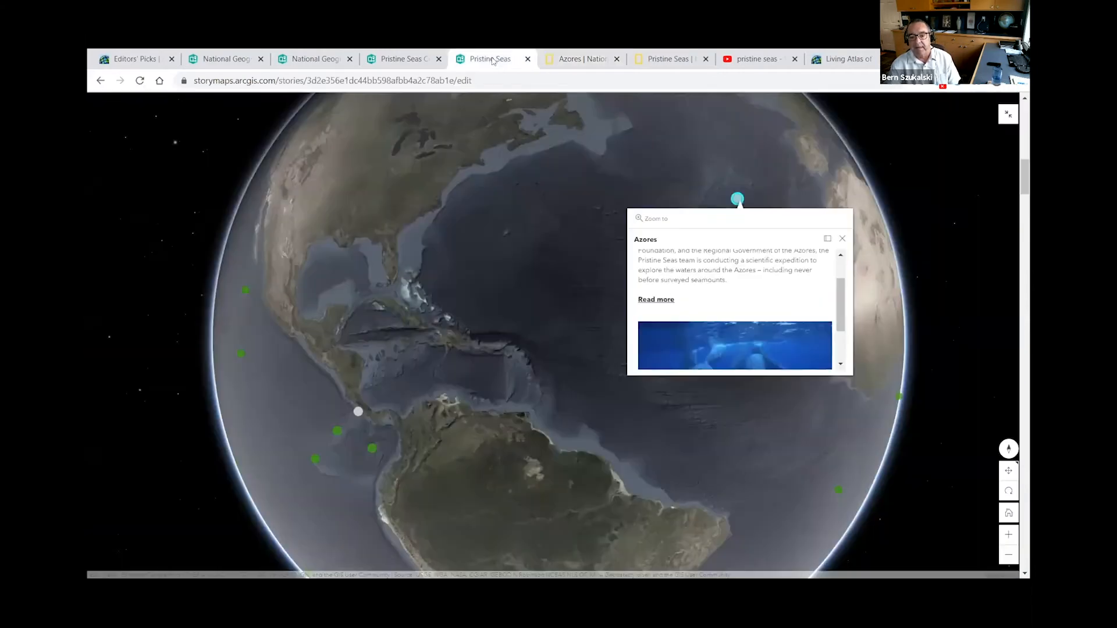
- Return to the story, collapse the expanded globe and look through the impact section and the Latest Field Updates sidecar
{"action": "left_click", "coordinate": [493, 60]}
{"action": "left_click", "coordinate": [1008, 115]}
{"action": "scroll", "coordinate": [764, 447], "scroll_direction": "down", "scroll_amount": 6}
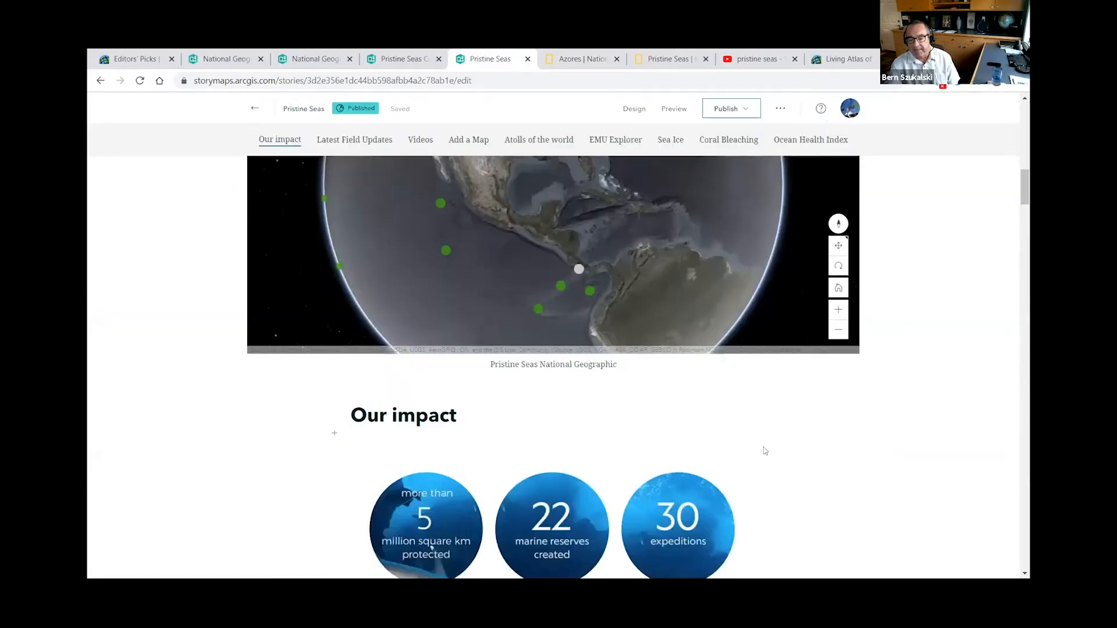
{"action": "scroll", "coordinate": [764, 447], "scroll_direction": "down", "scroll_amount": 6}
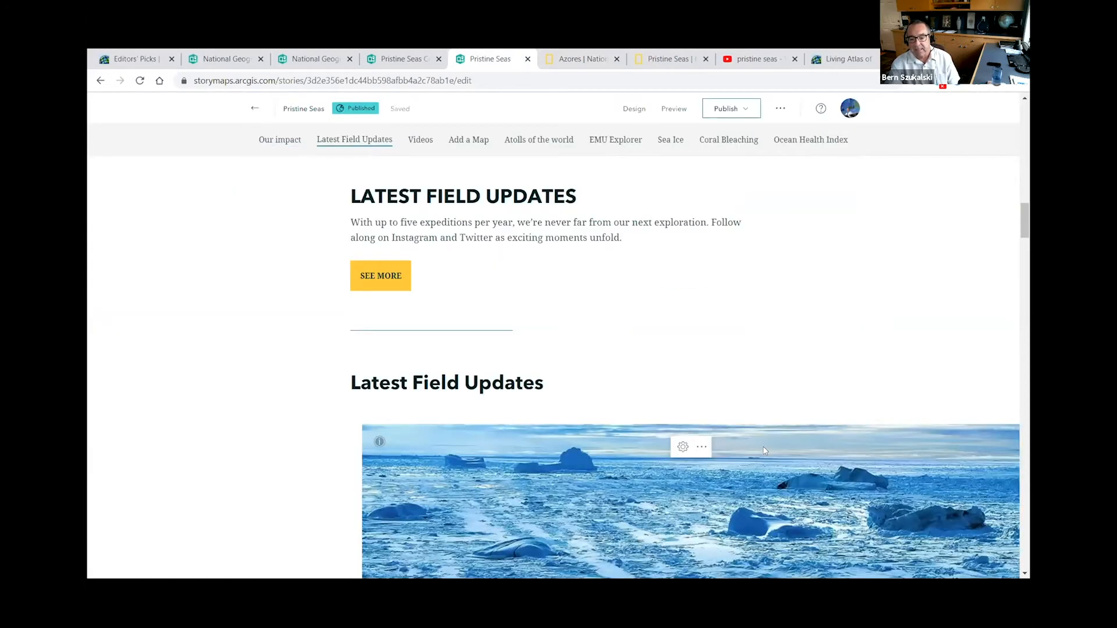
{"action": "scroll", "coordinate": [693, 455], "scroll_direction": "down", "scroll_amount": 3}
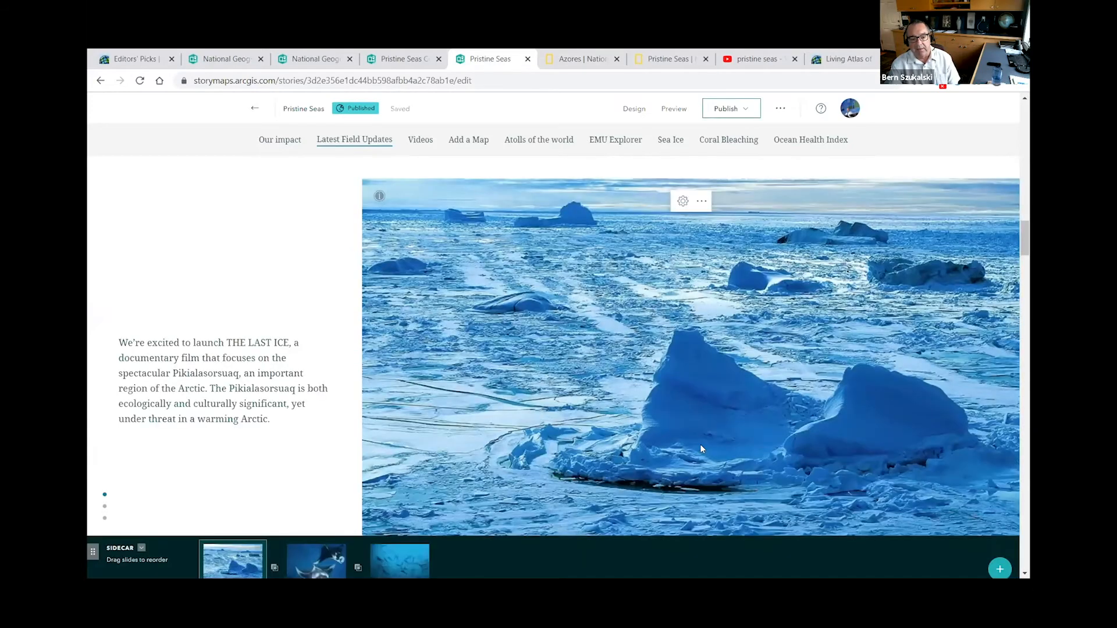
{"action": "scroll", "coordinate": [702, 445], "scroll_direction": "down", "scroll_amount": 6}
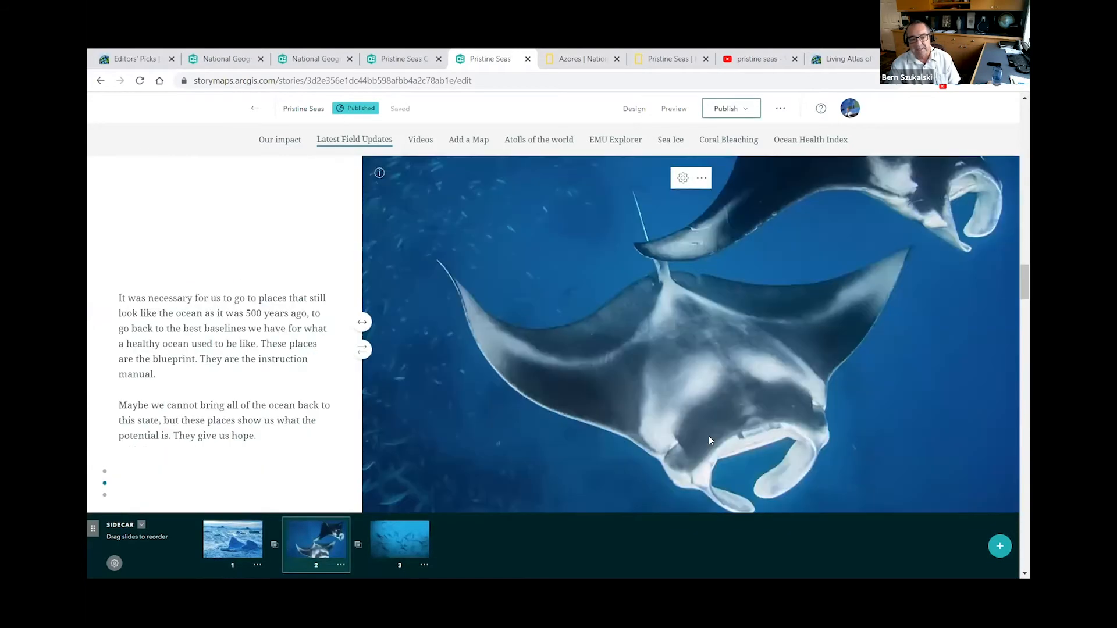
{"action": "scroll", "coordinate": [708, 435], "scroll_direction": "down", "scroll_amount": 4}
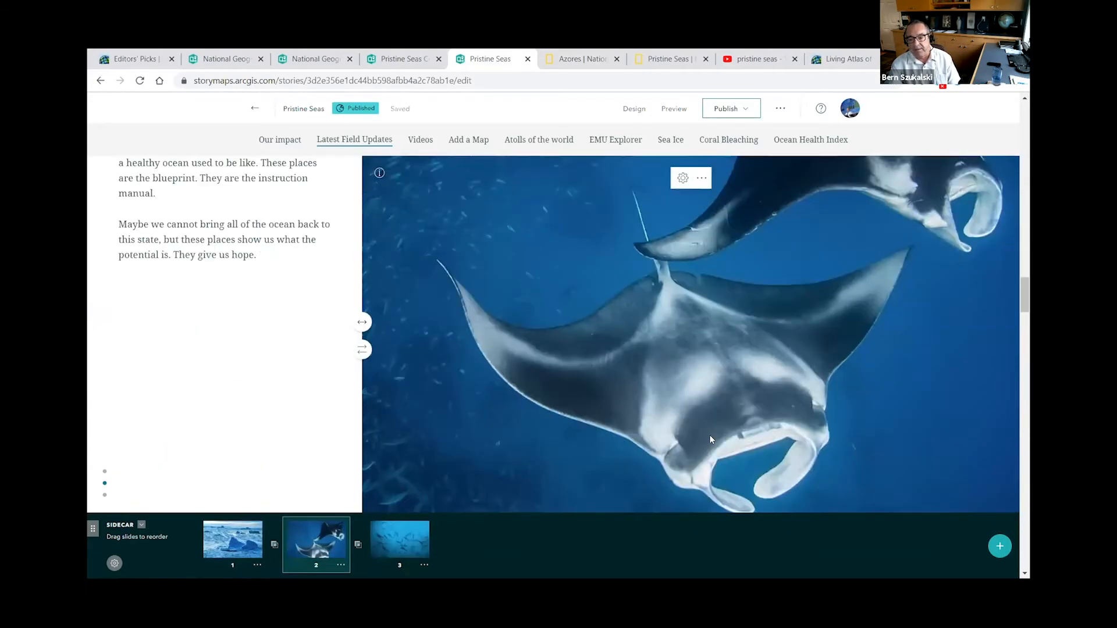
{"action": "scroll", "coordinate": [710, 439], "scroll_direction": "down", "scroll_amount": 2}
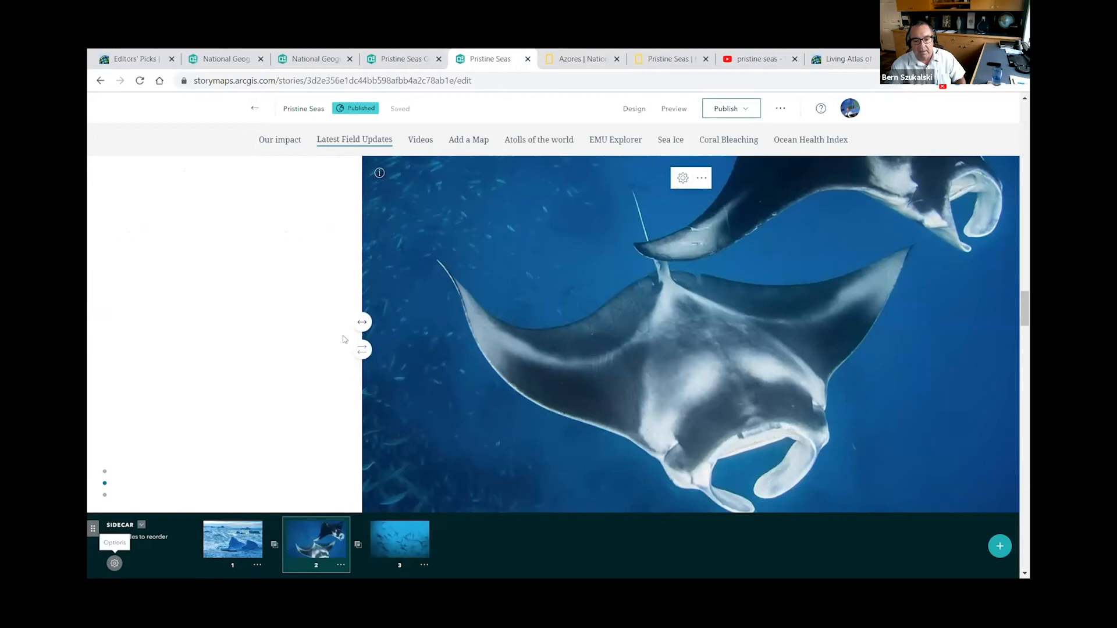
- Try the sidecar's narrative panel on the opposite side of the manta ray image, and move it back
{"action": "left_click", "coordinate": [361, 350]}
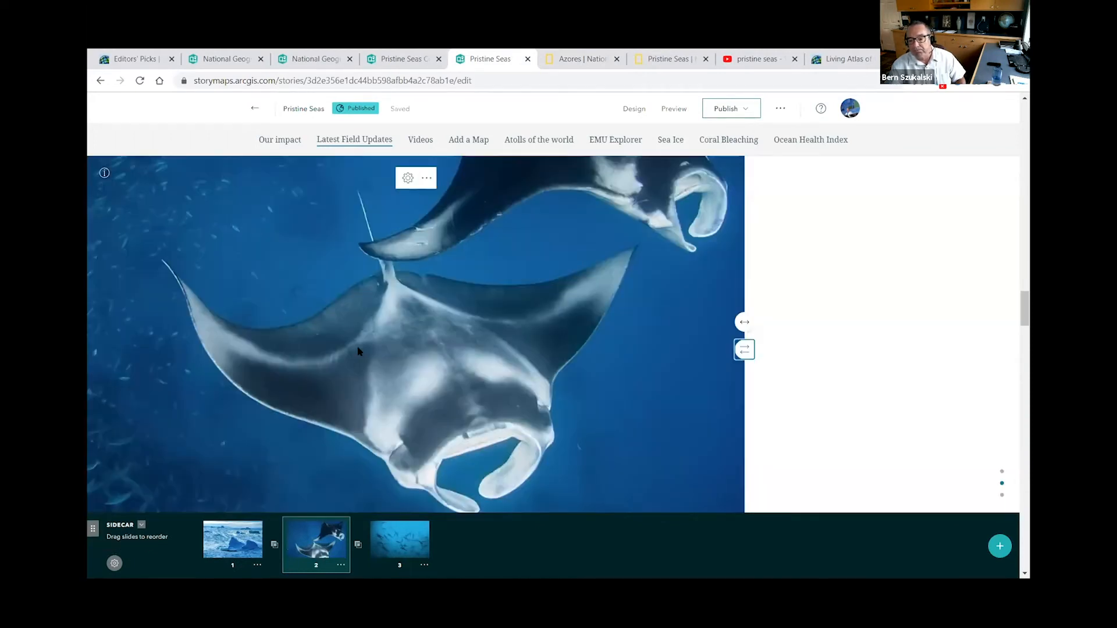
{"action": "scroll", "coordinate": [989, 376], "scroll_direction": "up", "scroll_amount": 2}
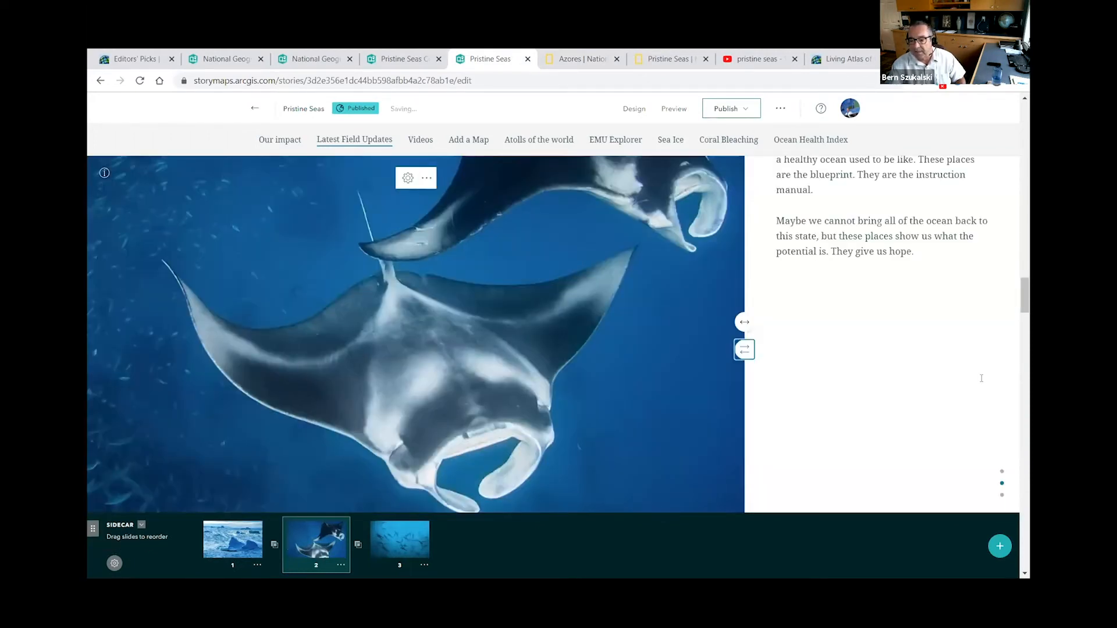
{"action": "scroll", "coordinate": [981, 376], "scroll_direction": "up", "scroll_amount": 3}
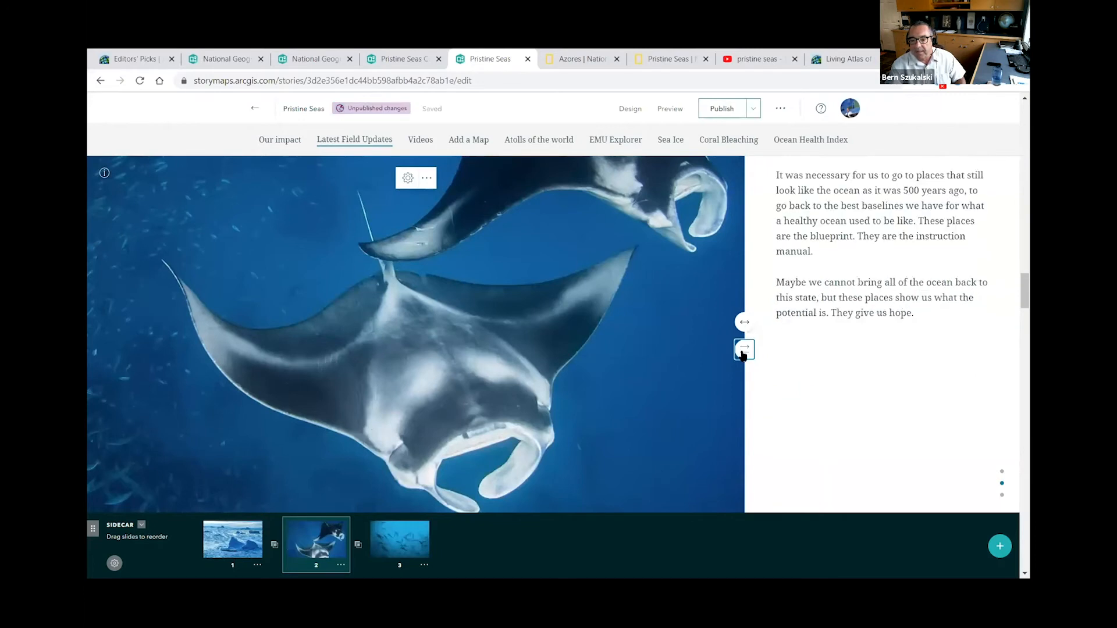
{"action": "left_click", "coordinate": [745, 351]}
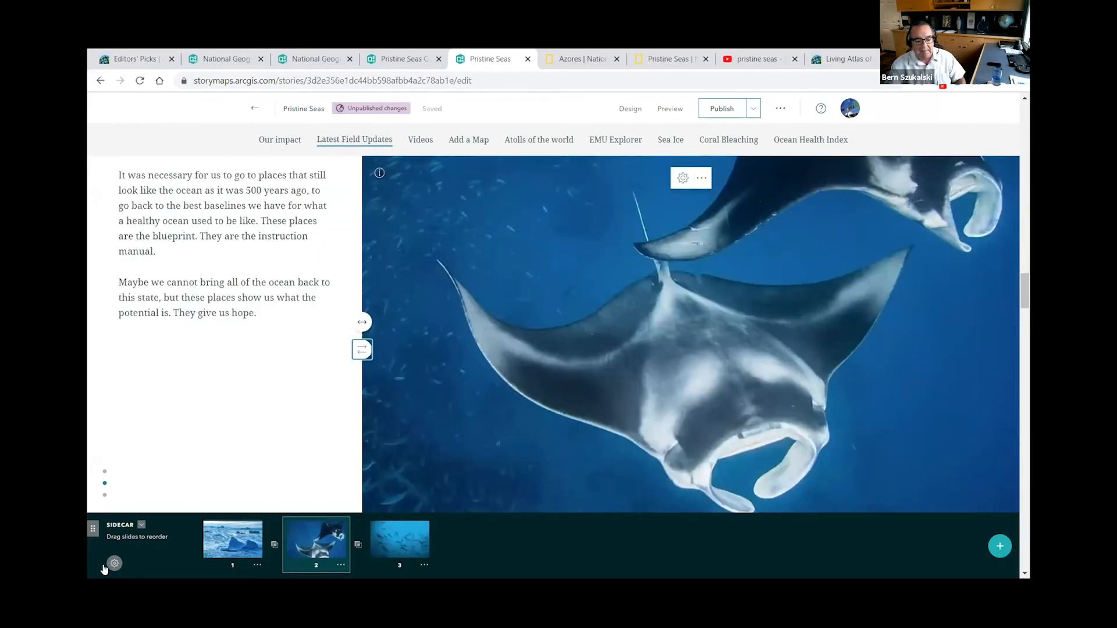
- Change the Latest Field Updates sidecar's layout to Floating panel and check its slides in that layout
{"action": "left_click", "coordinate": [113, 563]}
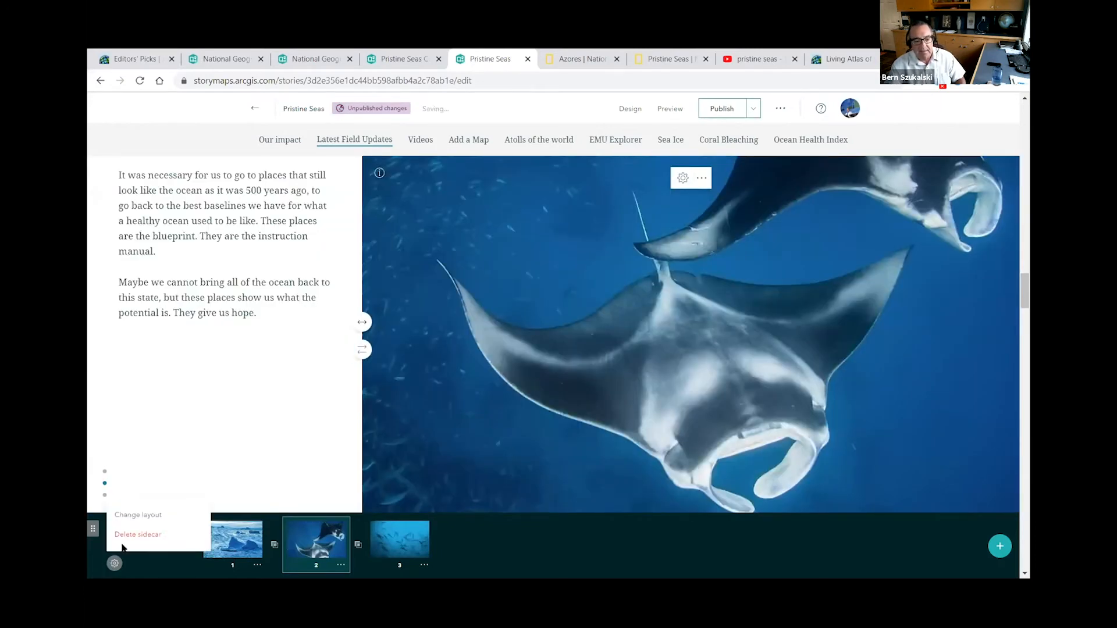
{"action": "left_click", "coordinate": [143, 516]}
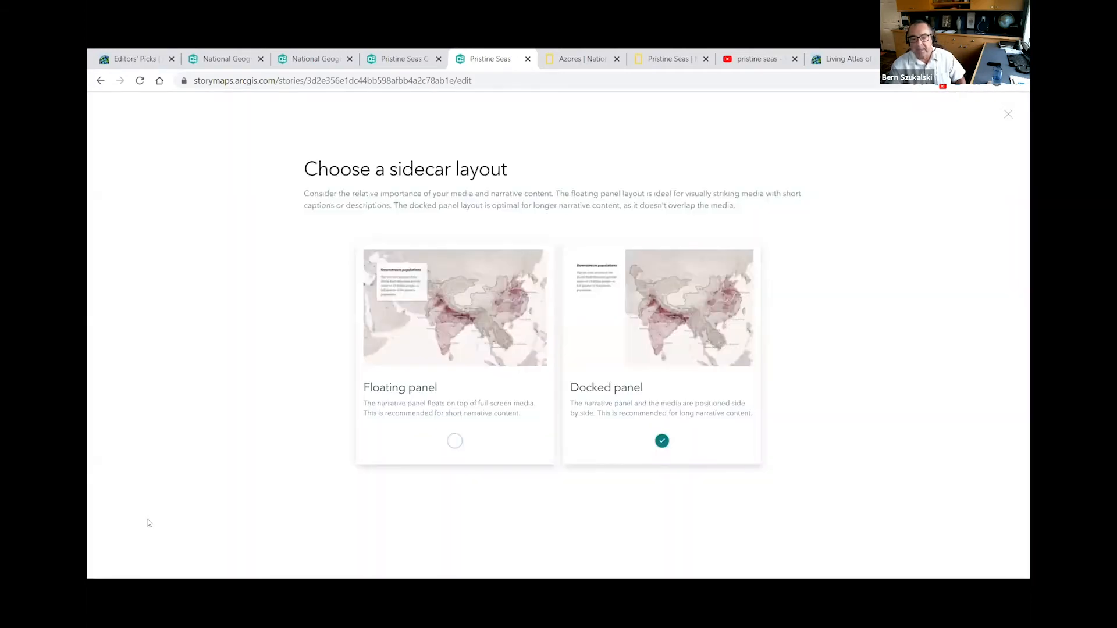
{"action": "left_click", "coordinate": [454, 442]}
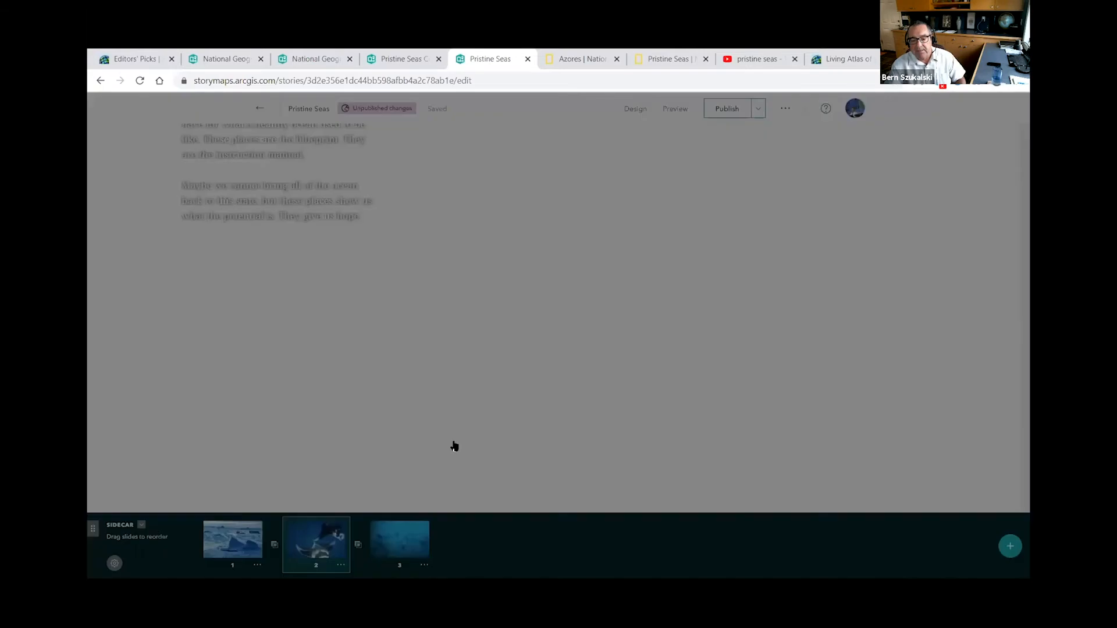
{"action": "scroll", "coordinate": [644, 395], "scroll_direction": "down", "scroll_amount": 5}
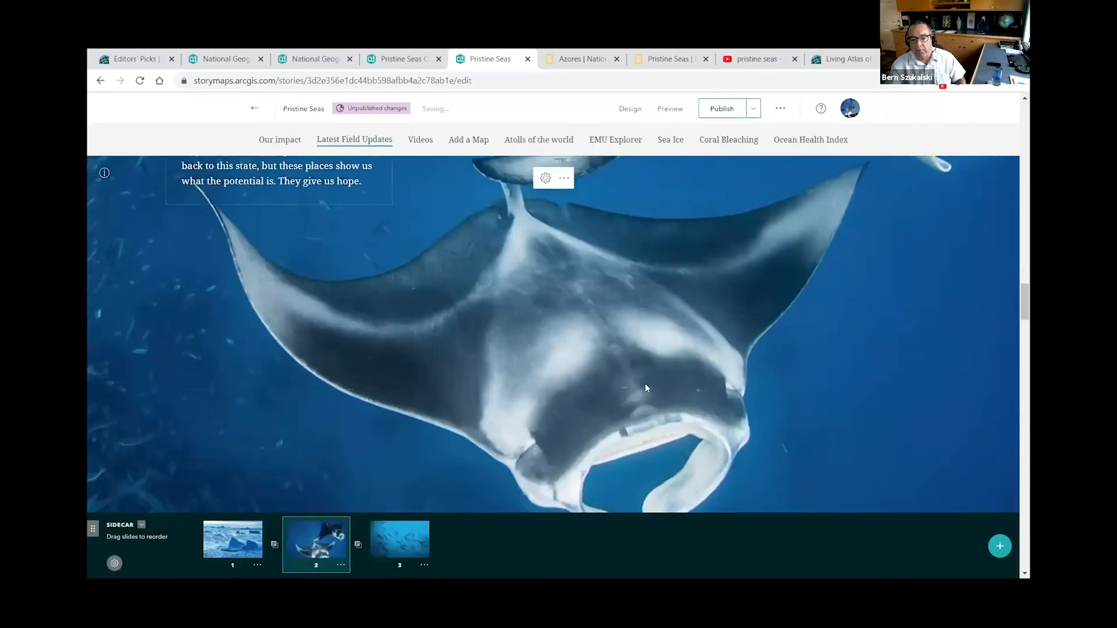
{"action": "scroll", "coordinate": [646, 382], "scroll_direction": "down", "scroll_amount": 5}
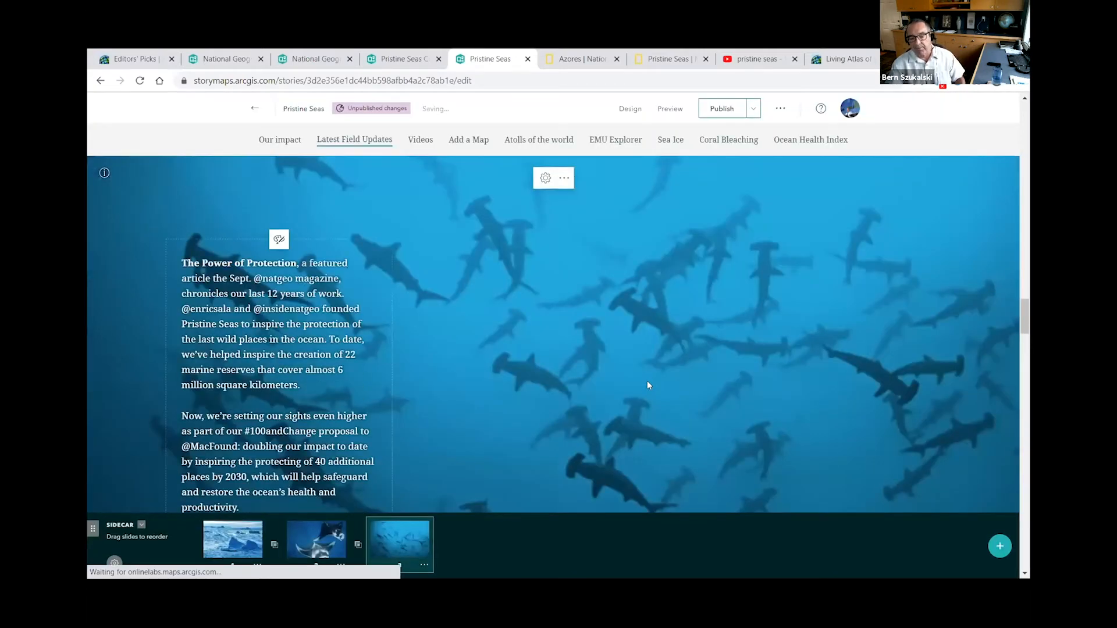
{"action": "scroll", "coordinate": [650, 384], "scroll_direction": "down", "scroll_amount": 5}
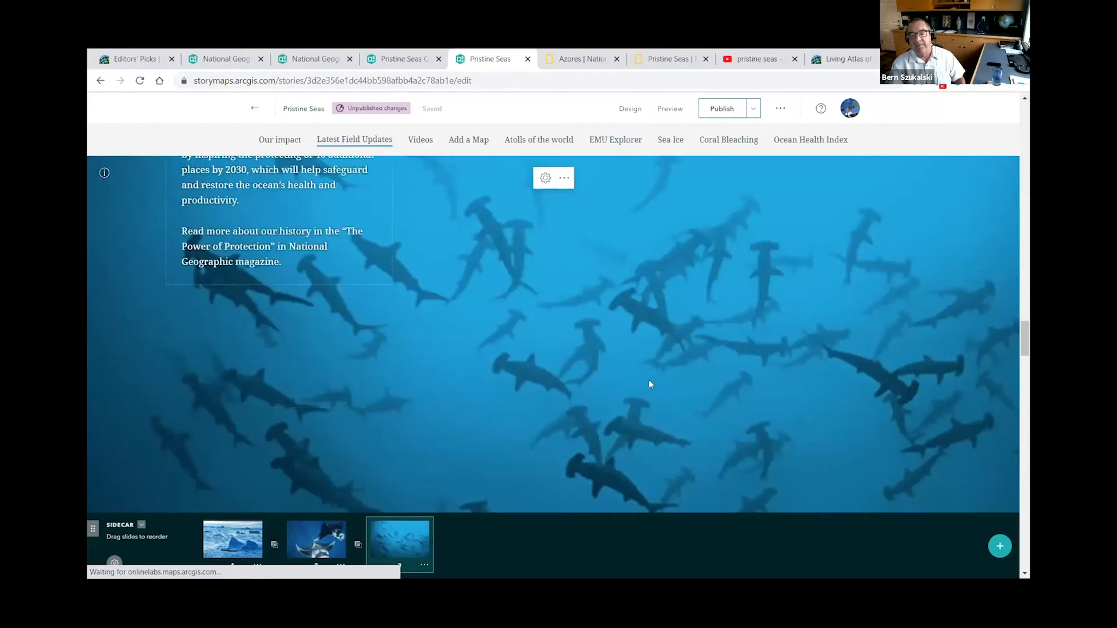
- Play the National Geographic's Pristine Seas video in the story's Videos section for a few seconds and pause it
{"action": "scroll", "coordinate": [650, 384], "scroll_direction": "down", "scroll_amount": 7}
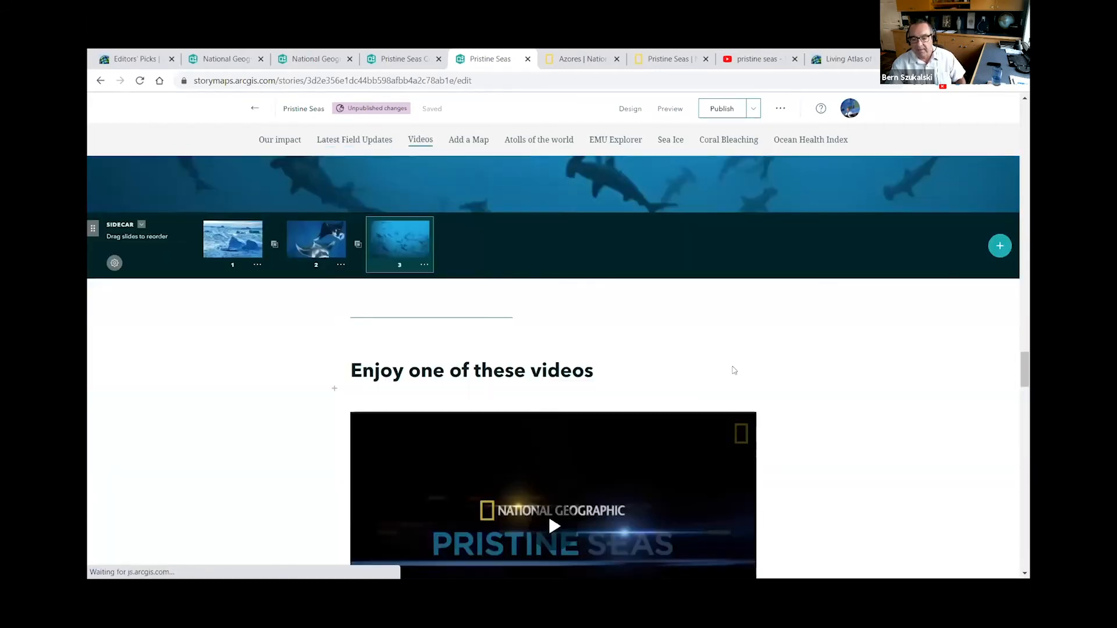
{"action": "left_click", "coordinate": [553, 405]}
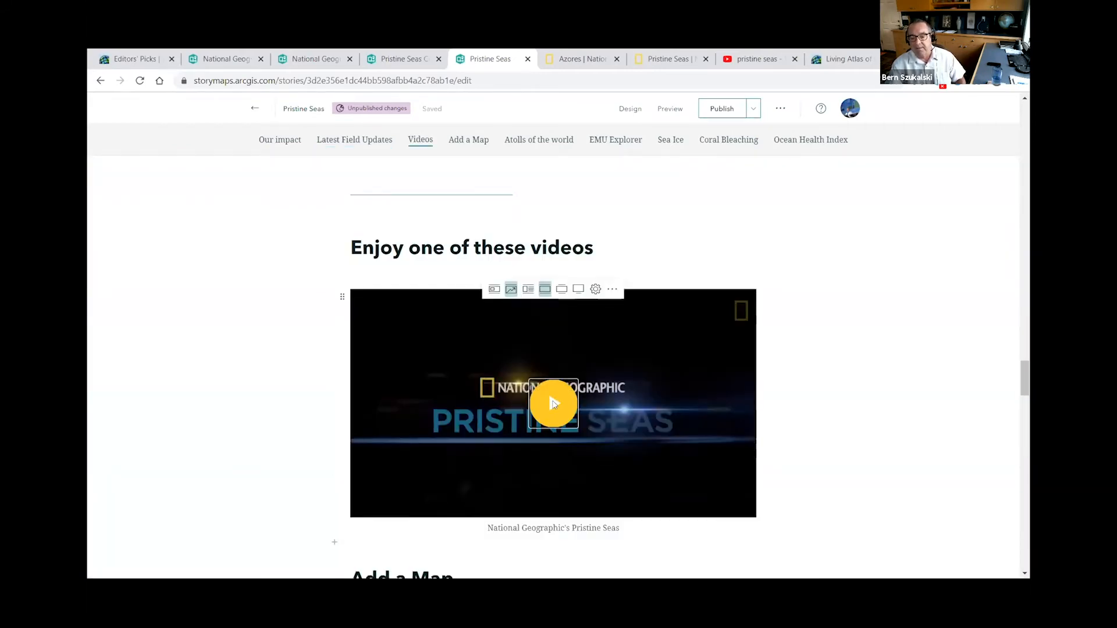
{"action": "left_click", "coordinate": [553, 404]}
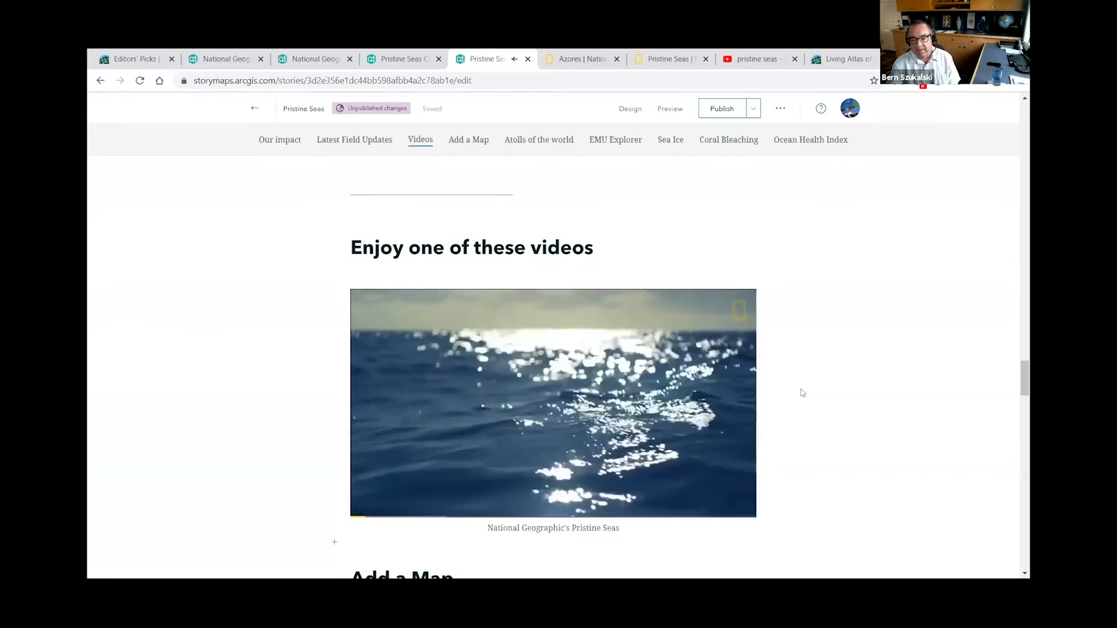
{"action": "scroll", "coordinate": [802, 393], "scroll_direction": "down", "scroll_amount": 2}
{"action": "scroll", "coordinate": [802, 393], "scroll_direction": "up", "scroll_amount": 1}
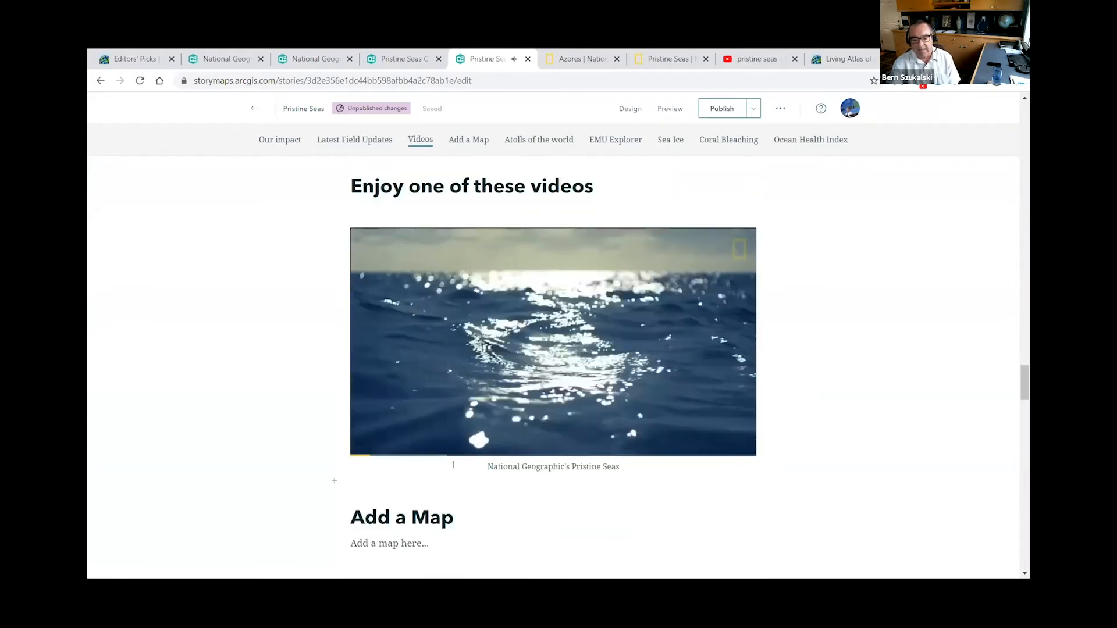
{"action": "left_click", "coordinate": [361, 450]}
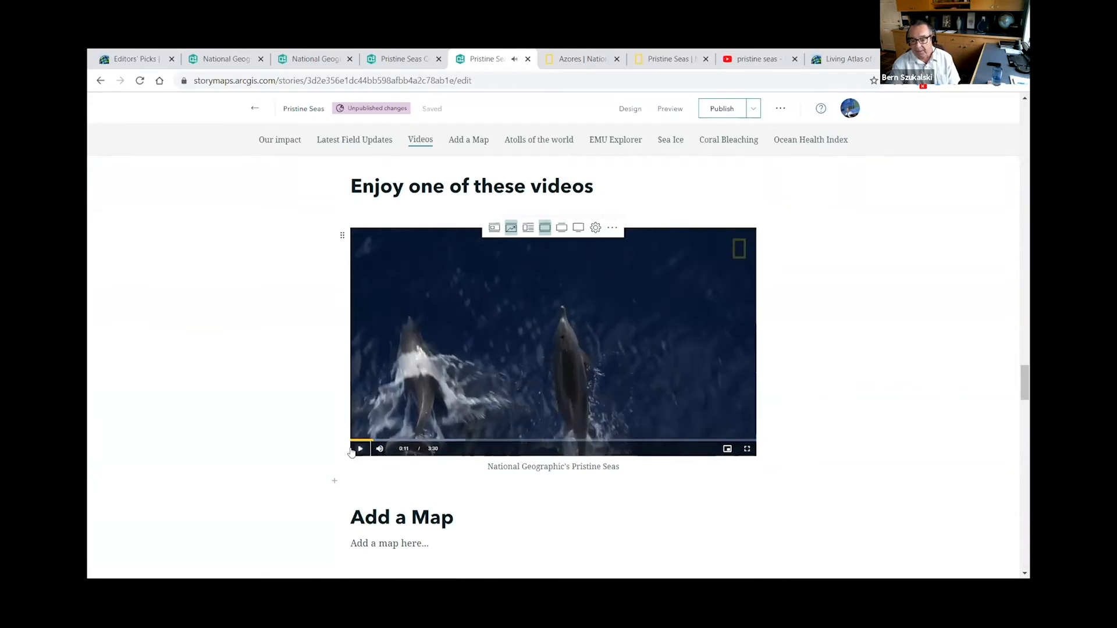
- Switch to ArcGIS Living Atlas, search its content for oceans, limit the results to Maps and look through them
{"action": "scroll", "coordinate": [250, 412], "scroll_direction": "down", "scroll_amount": 2}
{"action": "scroll", "coordinate": [249, 409], "scroll_direction": "down", "scroll_amount": 2}
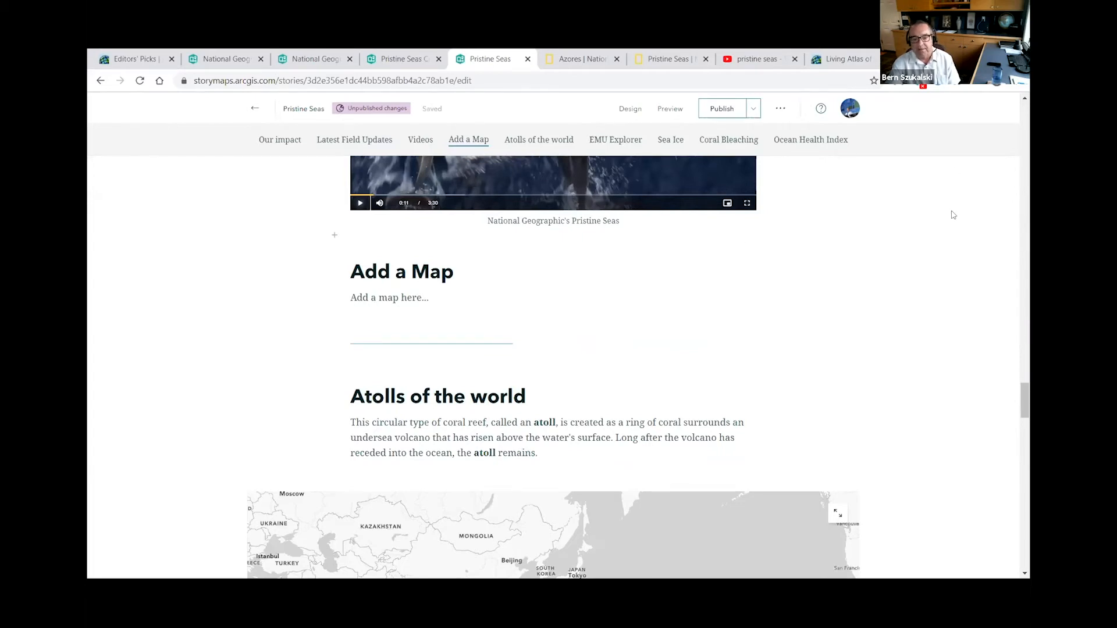
{"action": "left_click", "coordinate": [858, 60]}
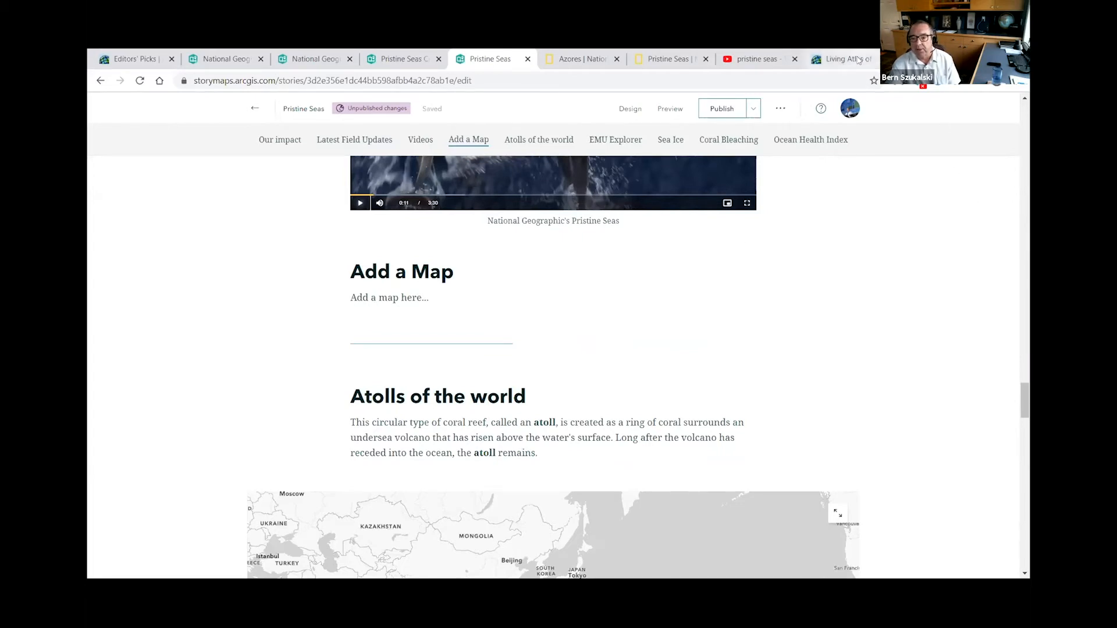
{"action": "left_click", "coordinate": [620, 141]}
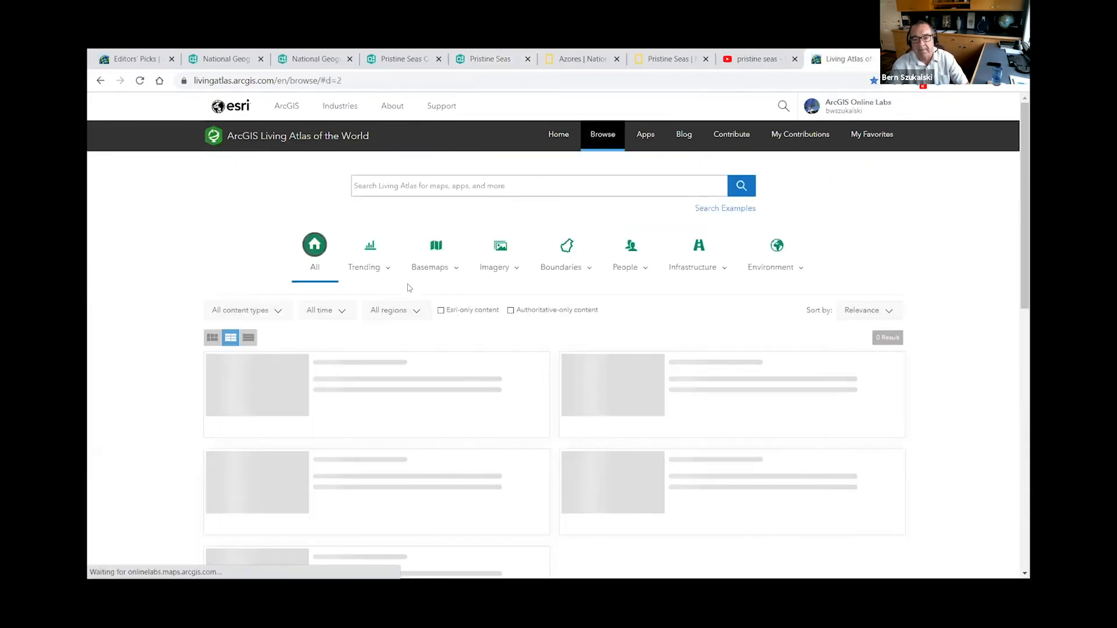
{"action": "type", "text": "oceans"}
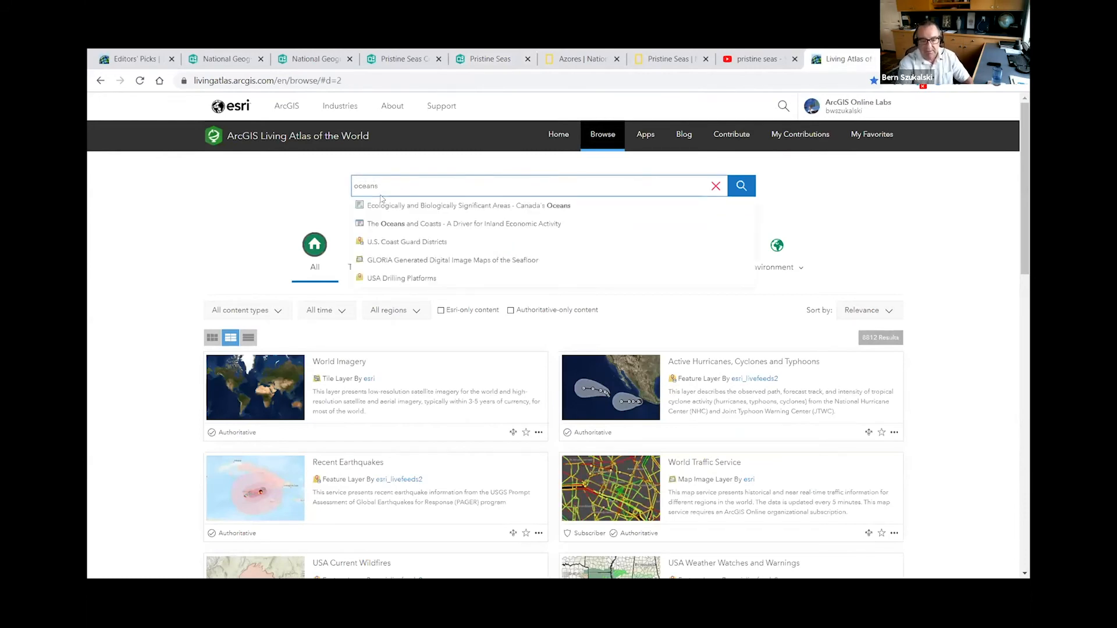
{"action": "key", "text": "Return"}
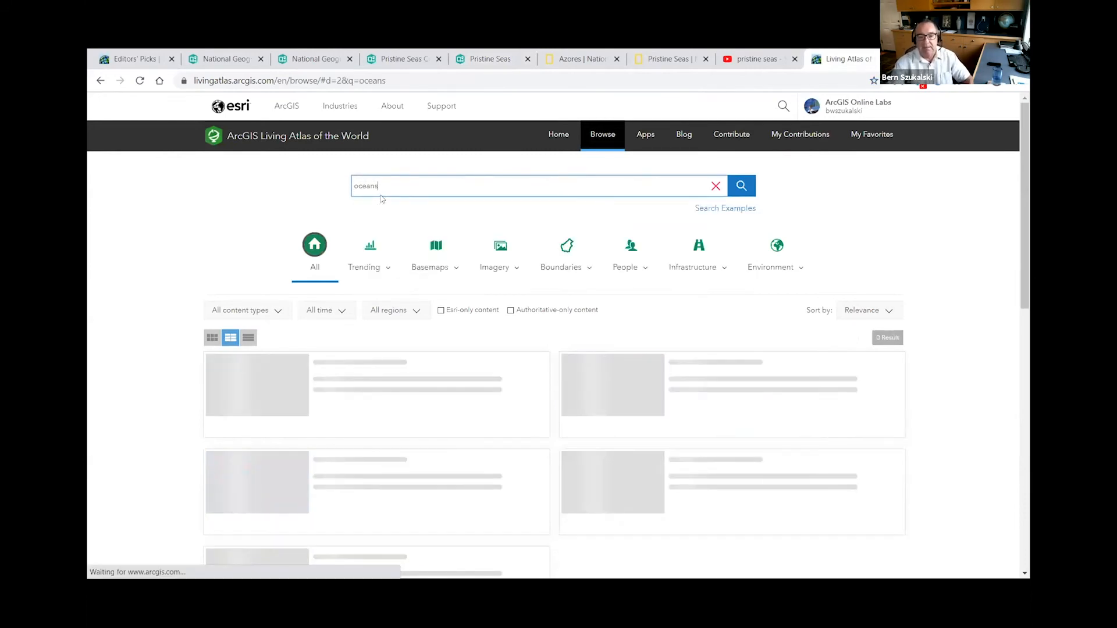
{"action": "left_click", "coordinate": [247, 316]}
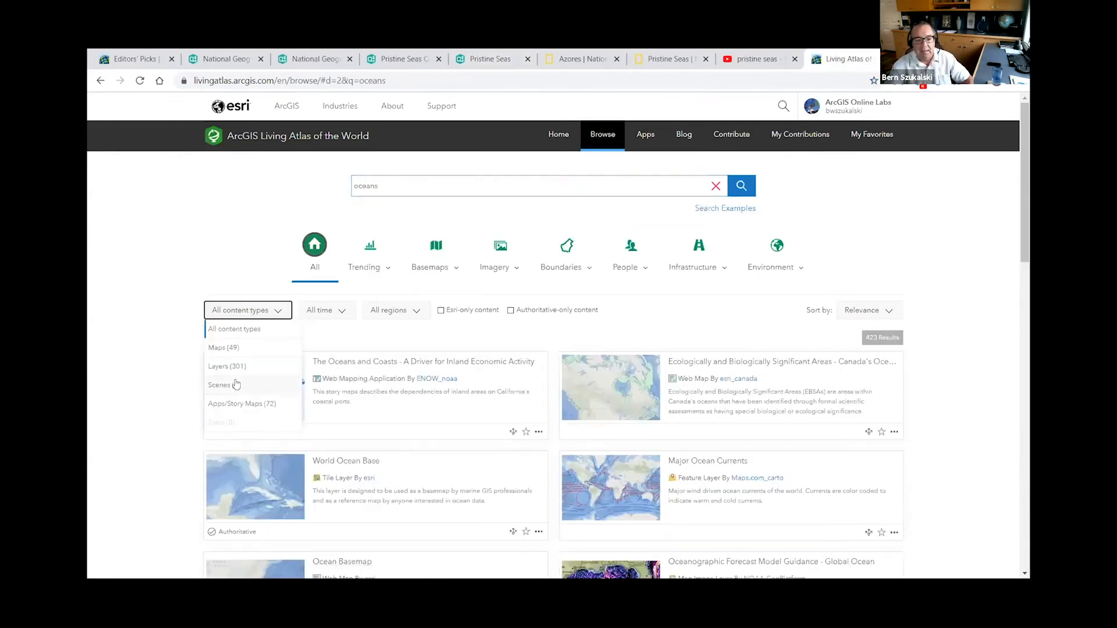
{"action": "left_click", "coordinate": [220, 349]}
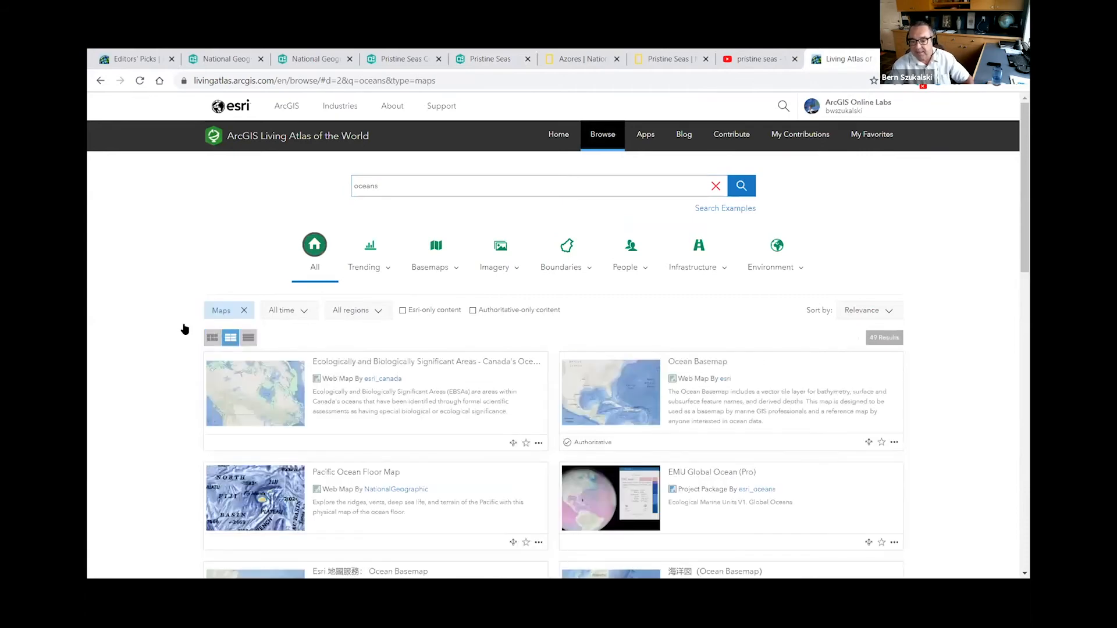
{"action": "scroll", "coordinate": [777, 421], "scroll_direction": "down", "scroll_amount": 2}
{"action": "scroll", "coordinate": [777, 421], "scroll_direction": "down", "scroll_amount": 4}
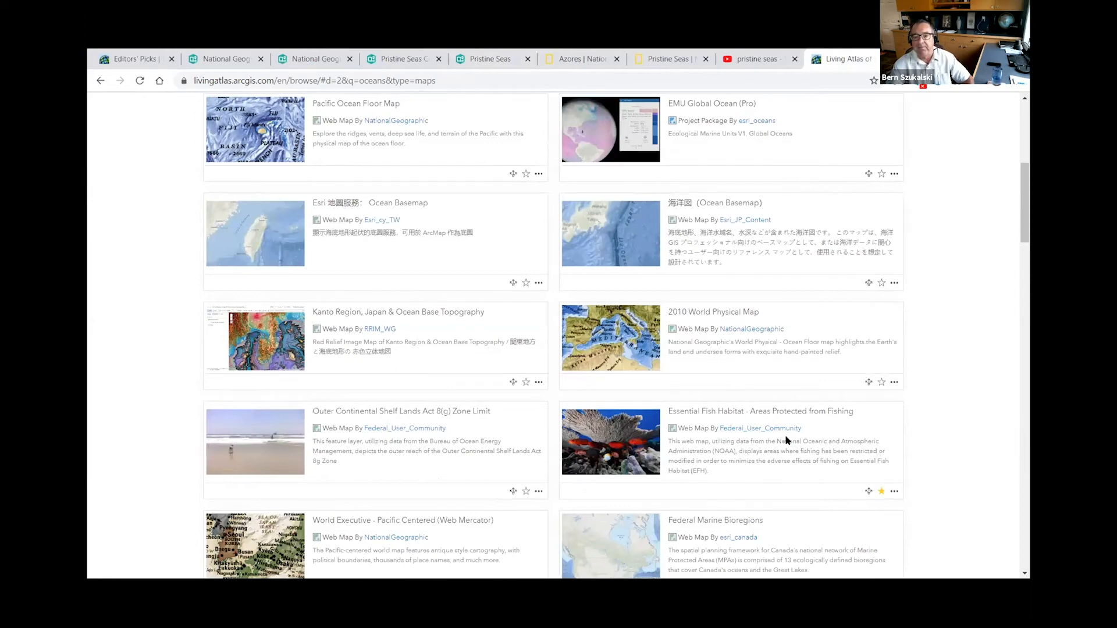
- Back in the story, insert the favorite Essential Fish Habitat map below "Add a map here...", zoomed to the US East Coast and western Atlantic
{"action": "left_click", "coordinate": [490, 60]}
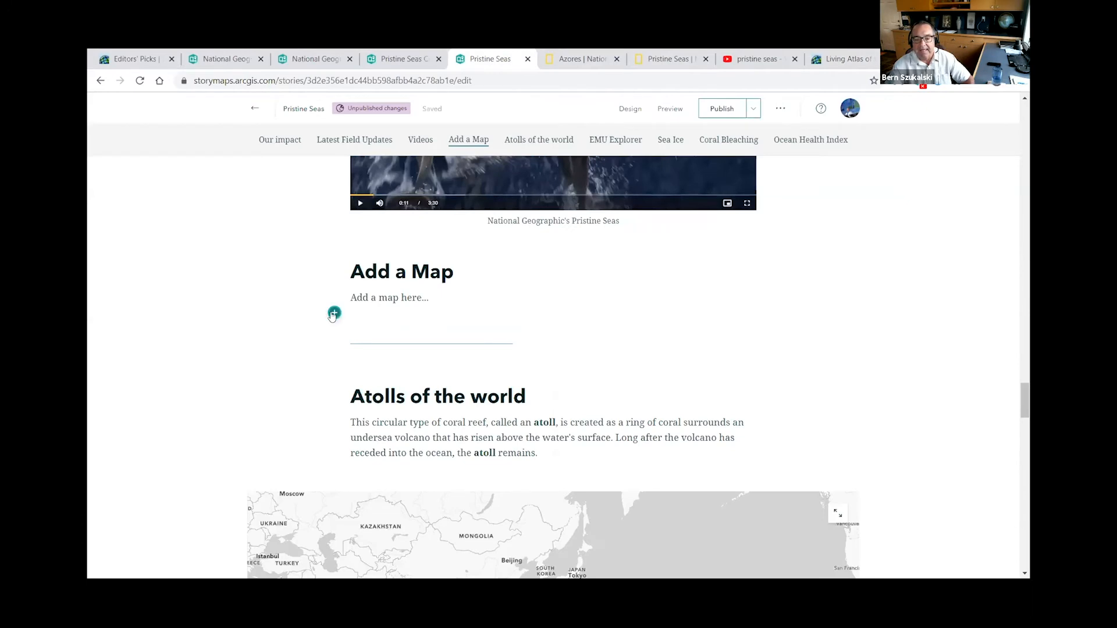
{"action": "left_click", "coordinate": [334, 313]}
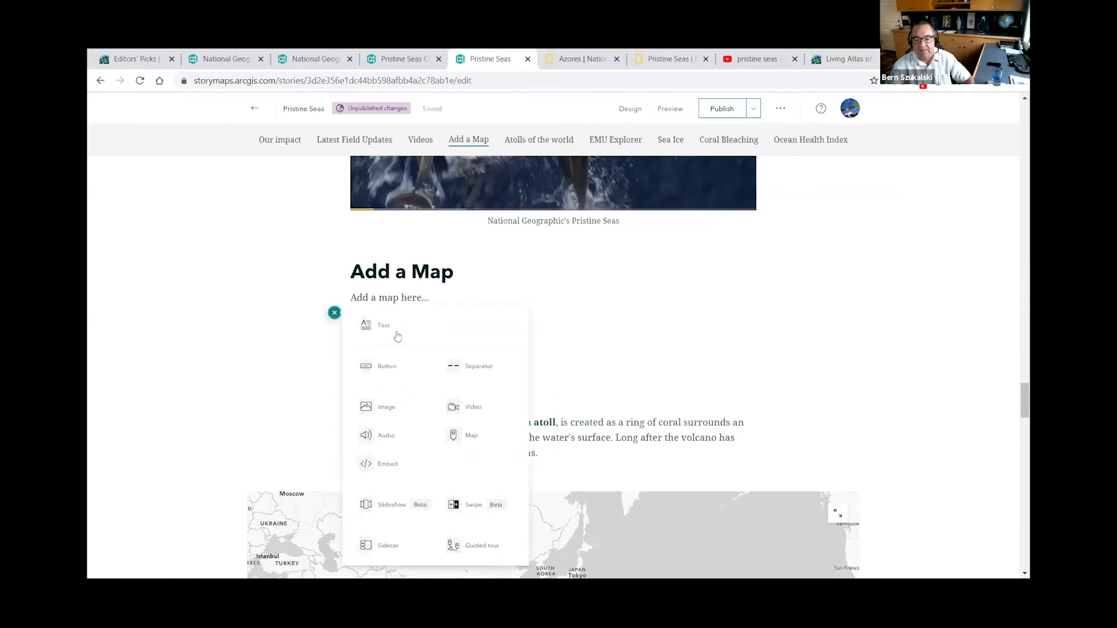
{"action": "left_click", "coordinate": [470, 438]}
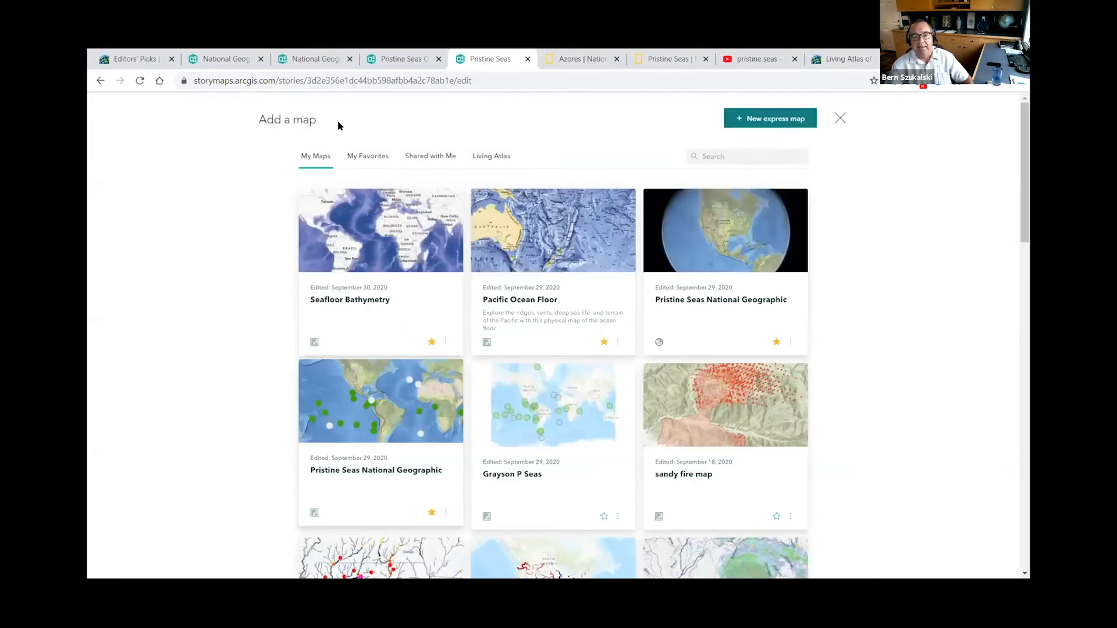
{"action": "left_click", "coordinate": [372, 156]}
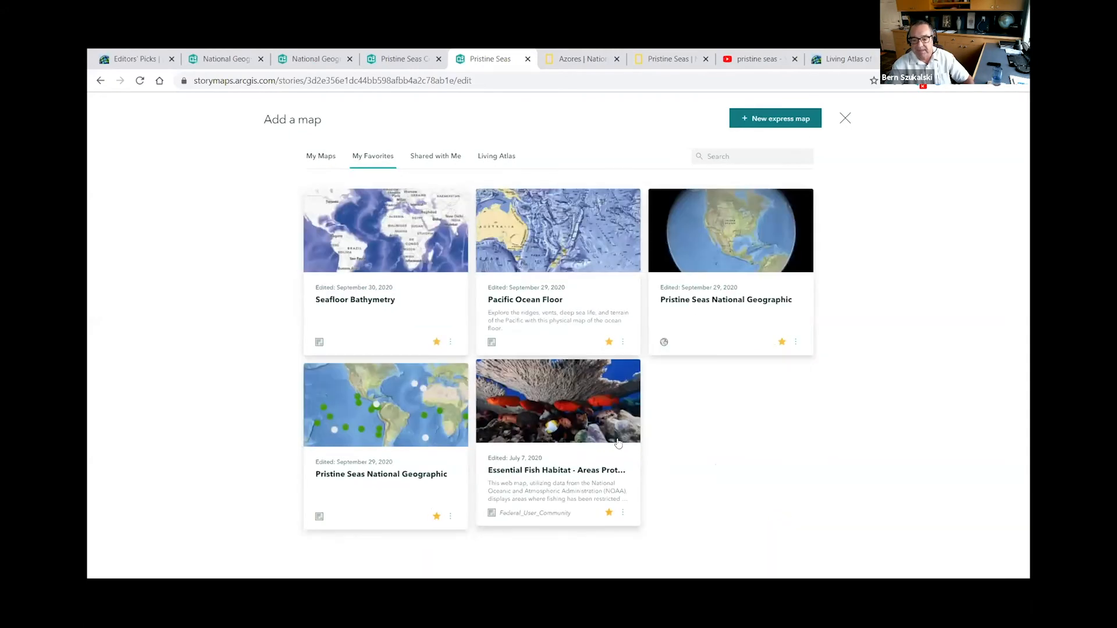
{"action": "left_click", "coordinate": [598, 416]}
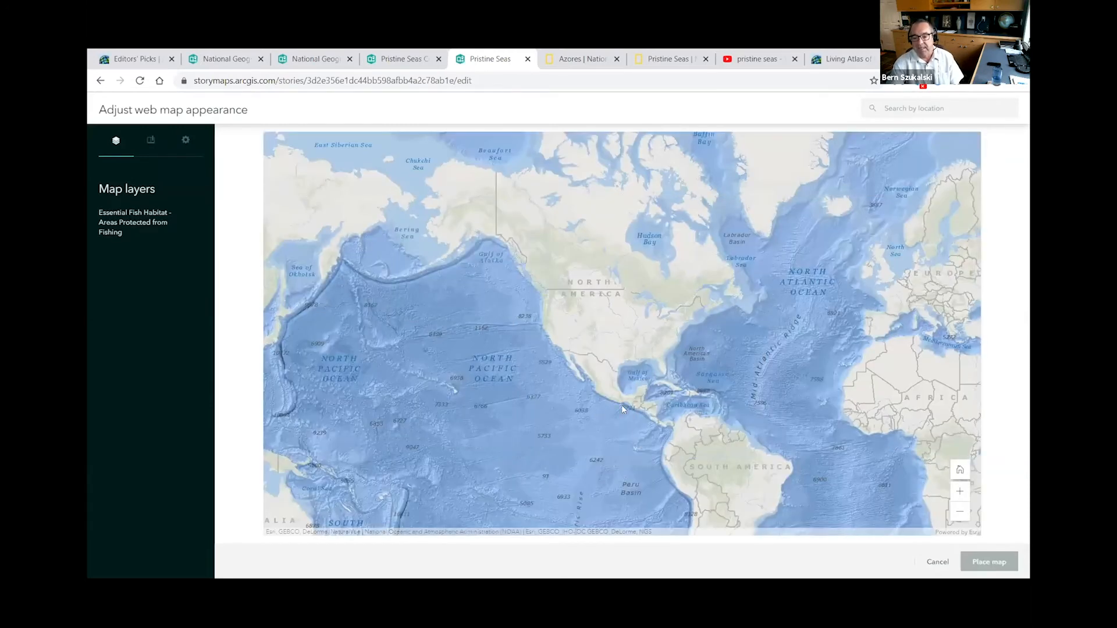
{"action": "scroll", "coordinate": [591, 347], "scroll_direction": "up", "scroll_amount": 5}
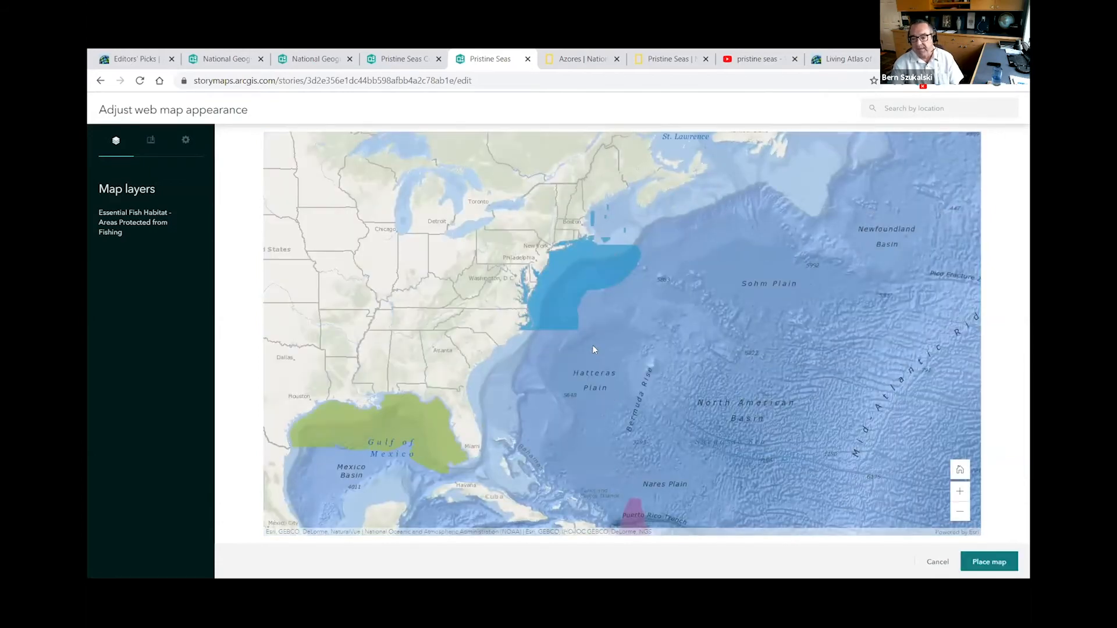
{"action": "left_click", "coordinate": [992, 562]}
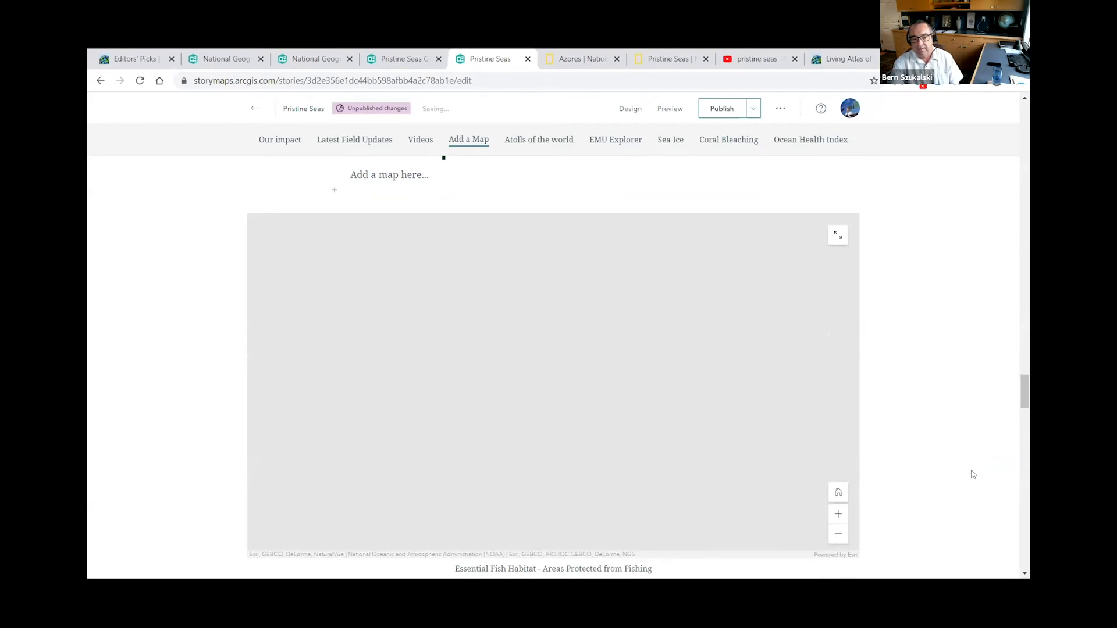
{"action": "scroll", "coordinate": [972, 471], "scroll_direction": "down", "scroll_amount": 3}
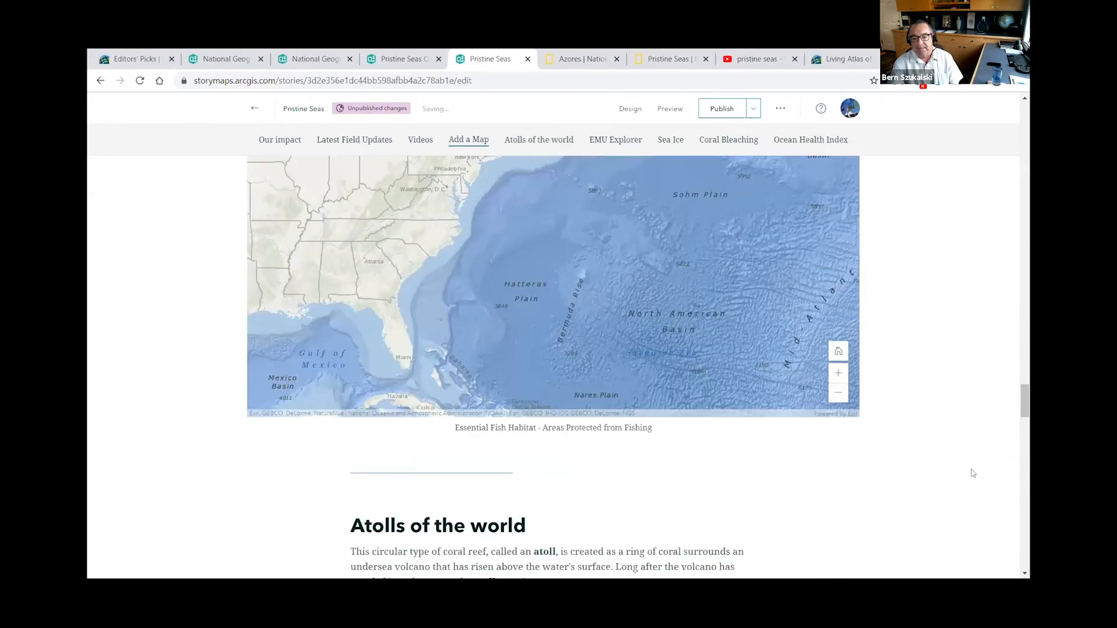
- Check the Atolls of the world section and start a new express map just above its heading
{"action": "scroll", "coordinate": [971, 468], "scroll_direction": "down", "scroll_amount": 5}
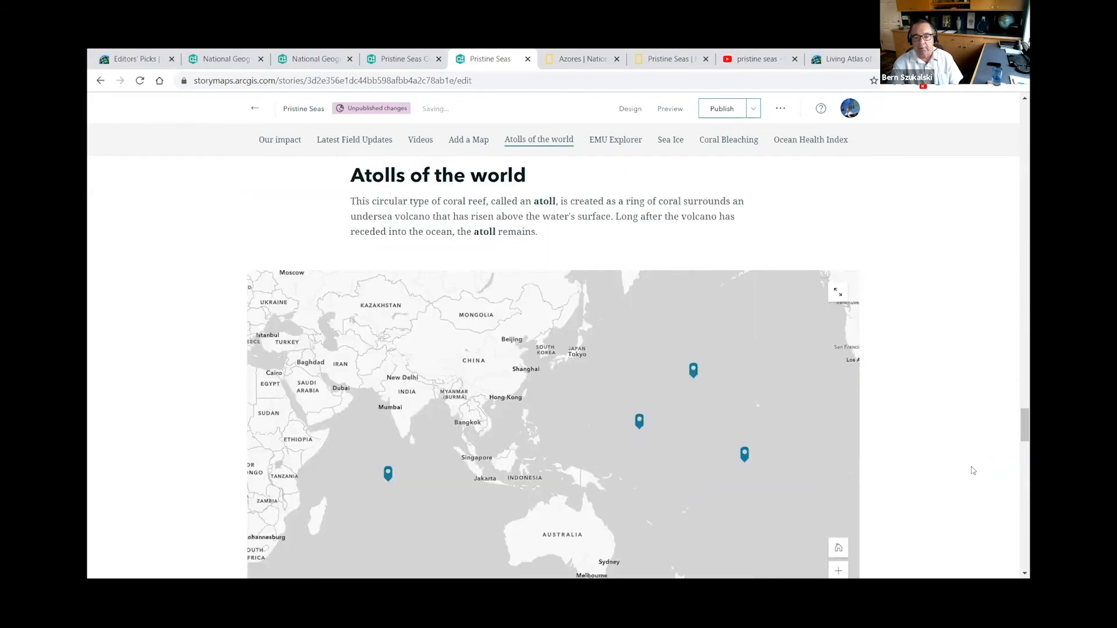
{"action": "scroll", "coordinate": [977, 469], "scroll_direction": "up", "scroll_amount": 2}
{"action": "scroll", "coordinate": [997, 469], "scroll_direction": "down", "scroll_amount": 1}
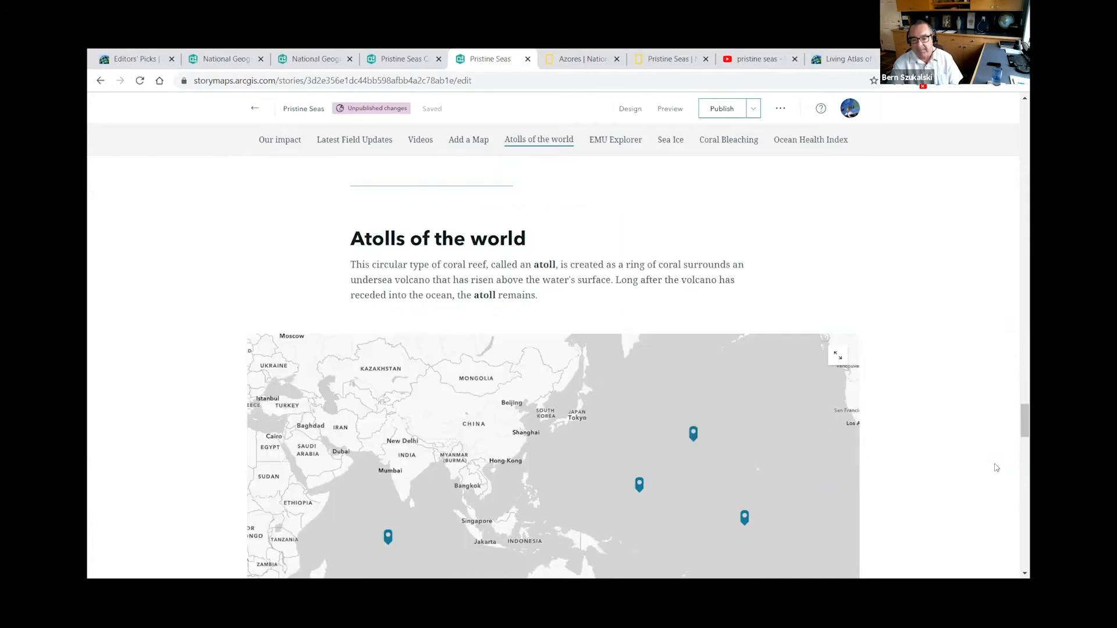
{"action": "scroll", "coordinate": [995, 454], "scroll_direction": "down", "scroll_amount": 2}
{"action": "scroll", "coordinate": [991, 450], "scroll_direction": "up", "scroll_amount": 2}
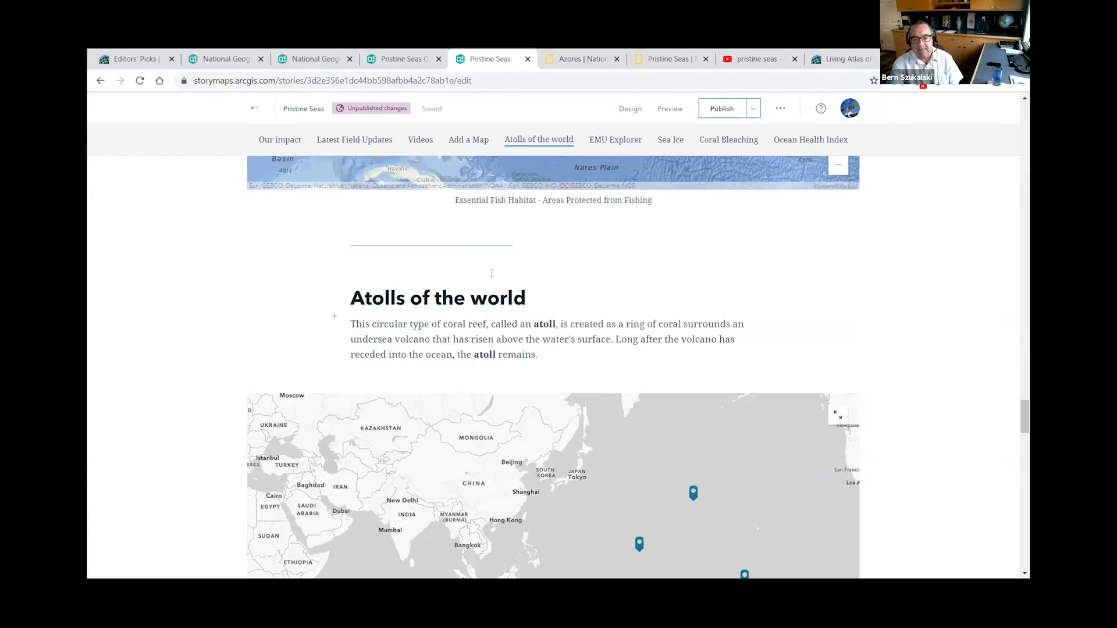
{"action": "left_click", "coordinate": [334, 262]}
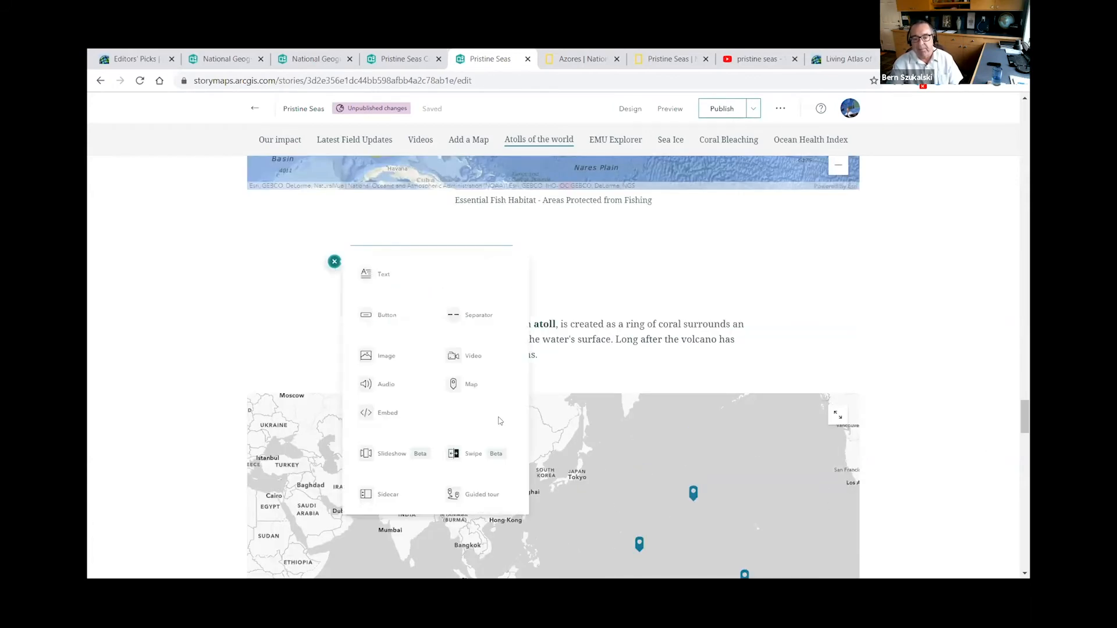
{"action": "left_click", "coordinate": [479, 385]}
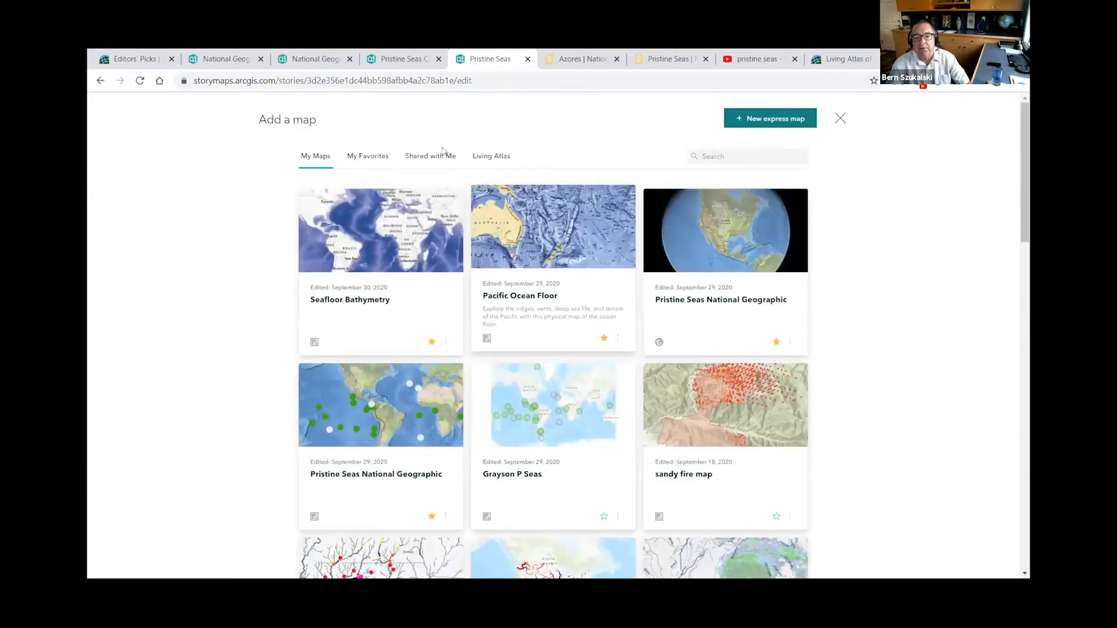
{"action": "left_click", "coordinate": [785, 120]}
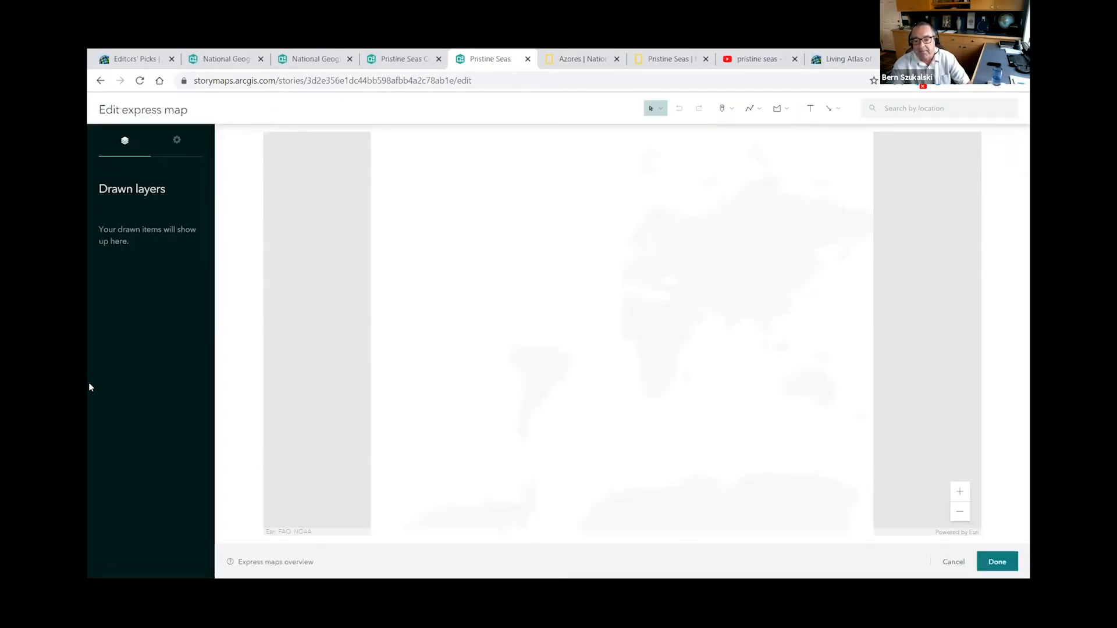
- Try a point on southern Europe in the express map, attach the Bikini Atoll.png image to it, and discard the map
{"action": "left_click", "coordinate": [723, 110]}
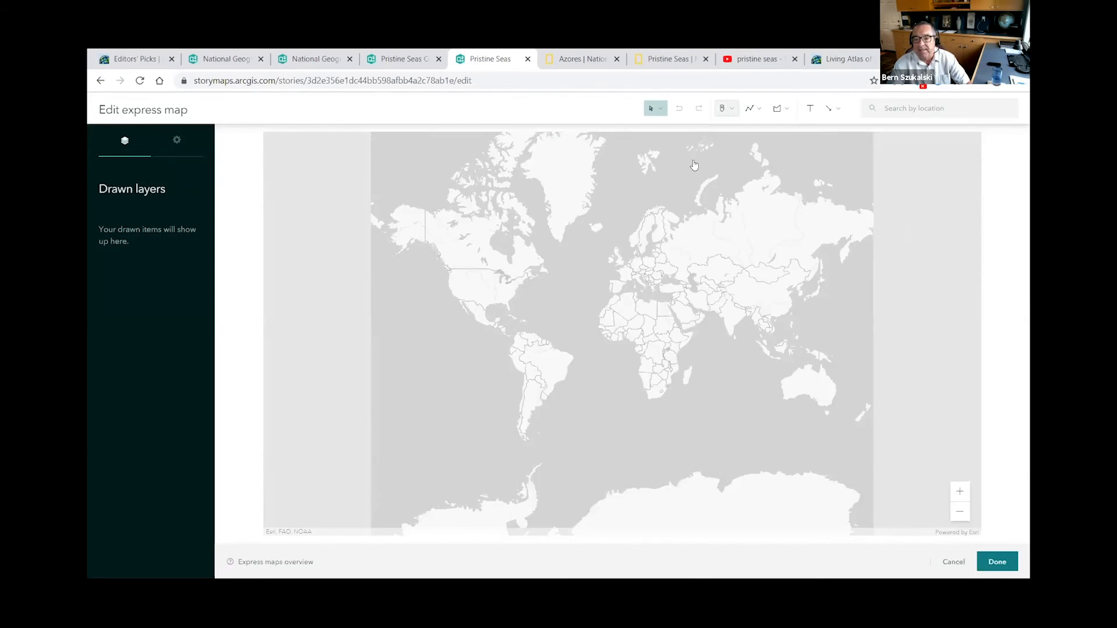
{"action": "left_click", "coordinate": [540, 276]}
{"action": "left_click", "coordinate": [722, 109]}
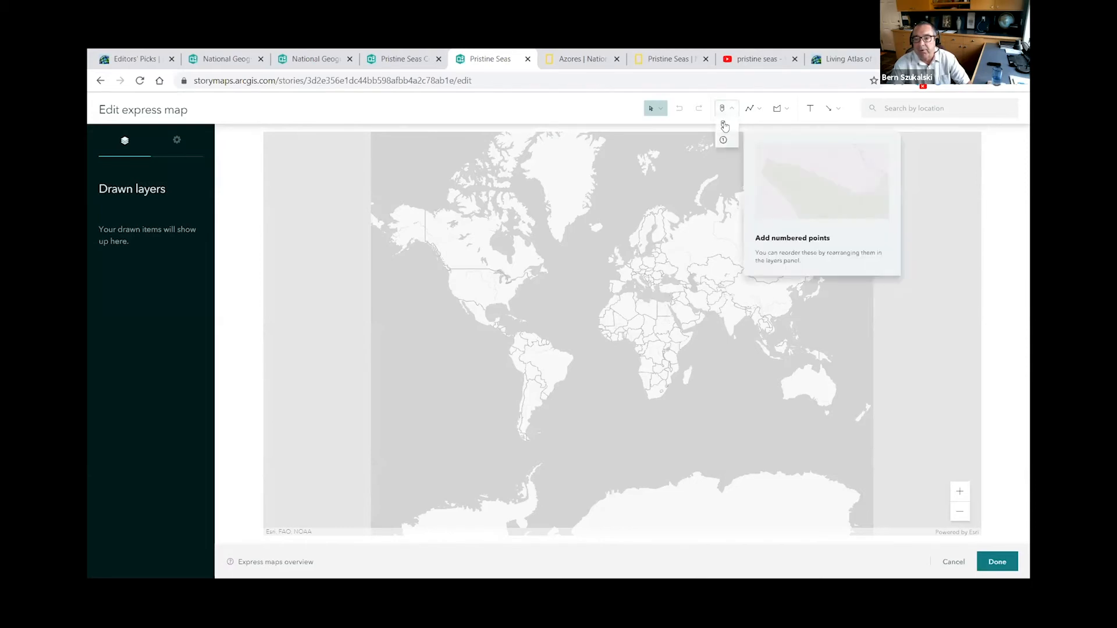
{"action": "left_click", "coordinate": [723, 126]}
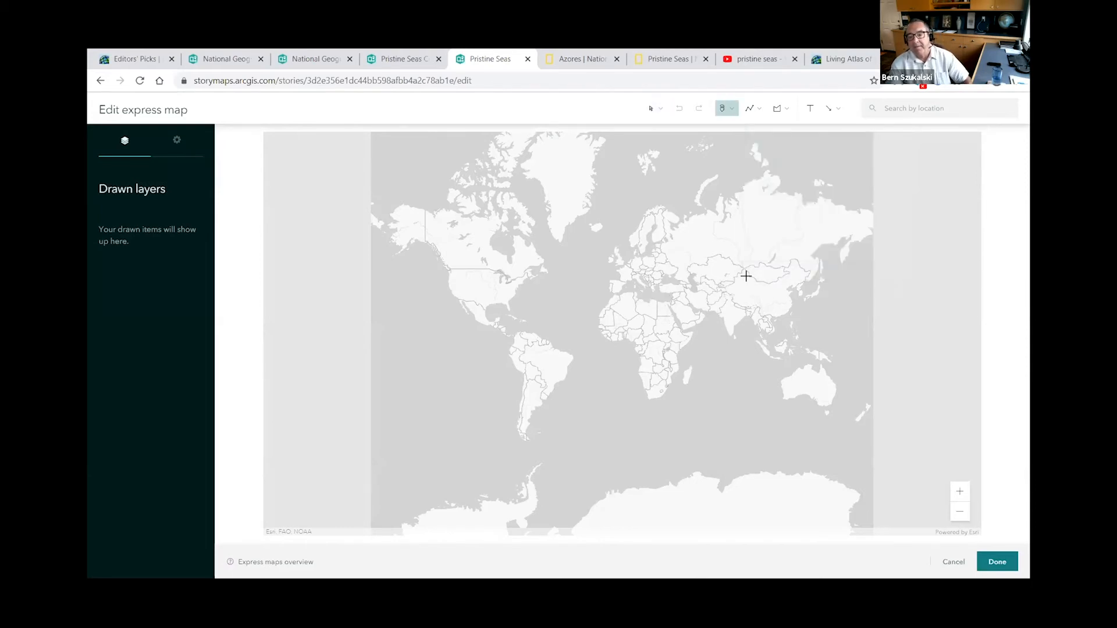
{"action": "left_click", "coordinate": [636, 280]}
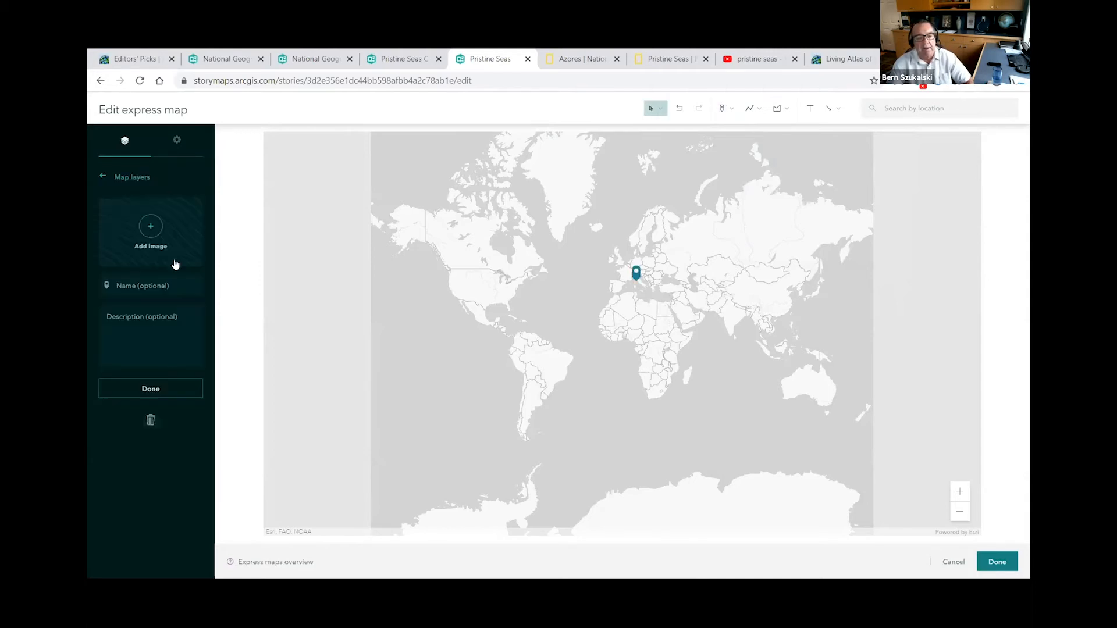
{"action": "left_click", "coordinate": [154, 229]}
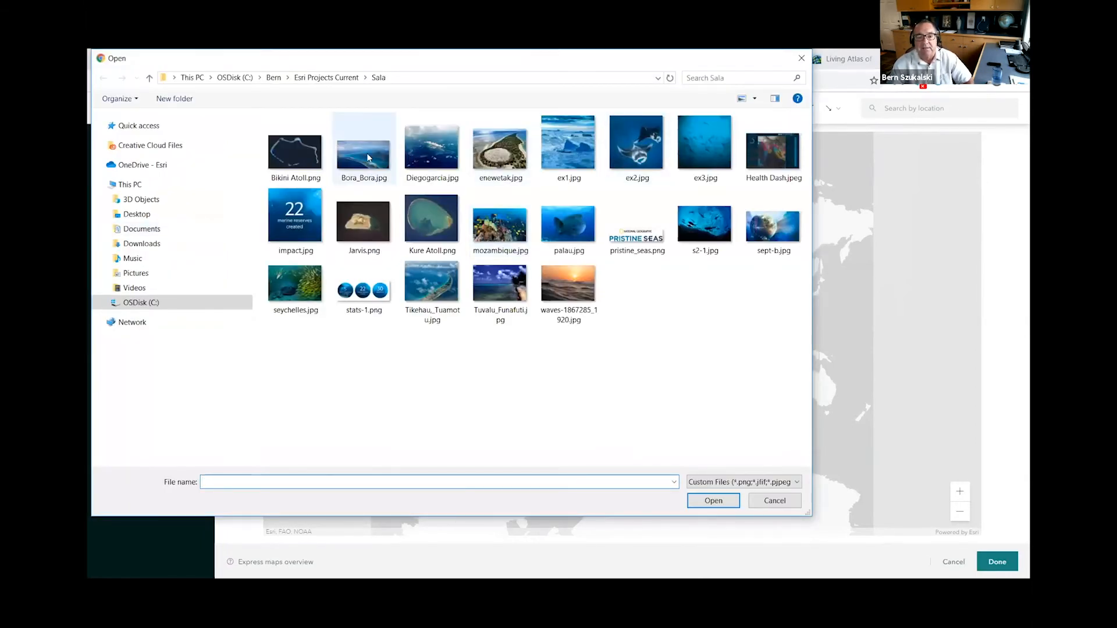
{"action": "left_click", "coordinate": [297, 154]}
{"action": "left_click", "coordinate": [713, 501]}
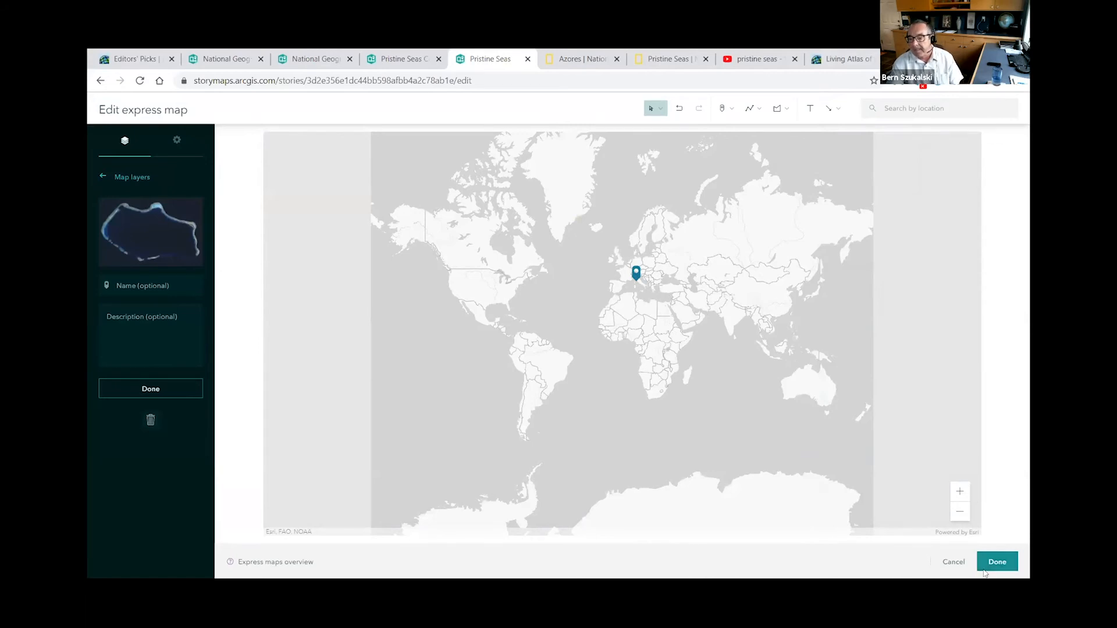
{"action": "key", "text": "Escape"}
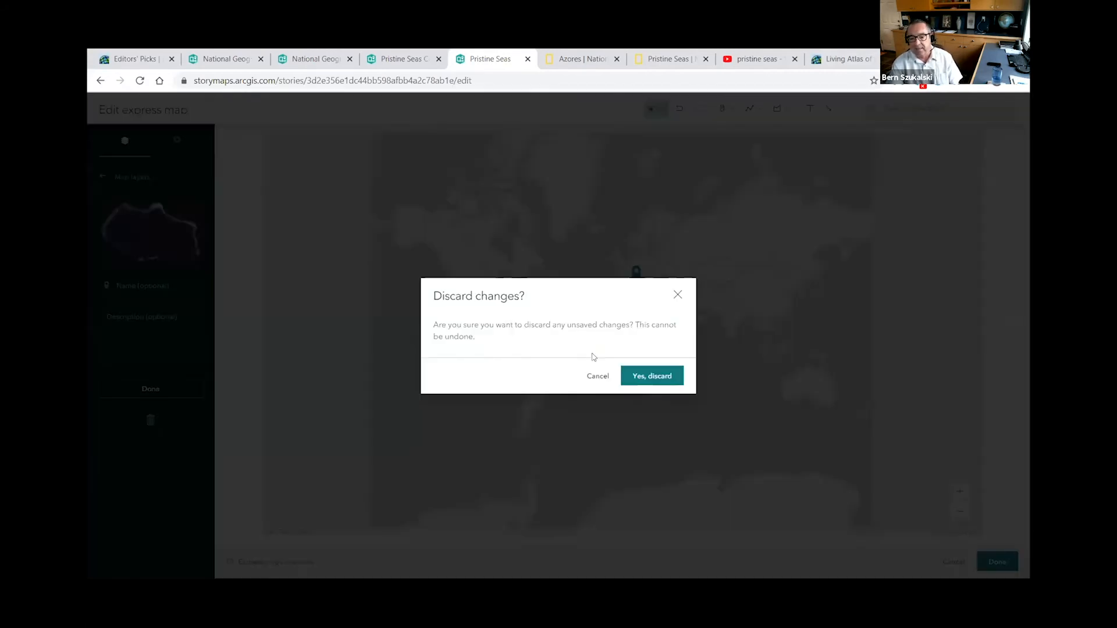
{"action": "left_click", "coordinate": [652, 376]}
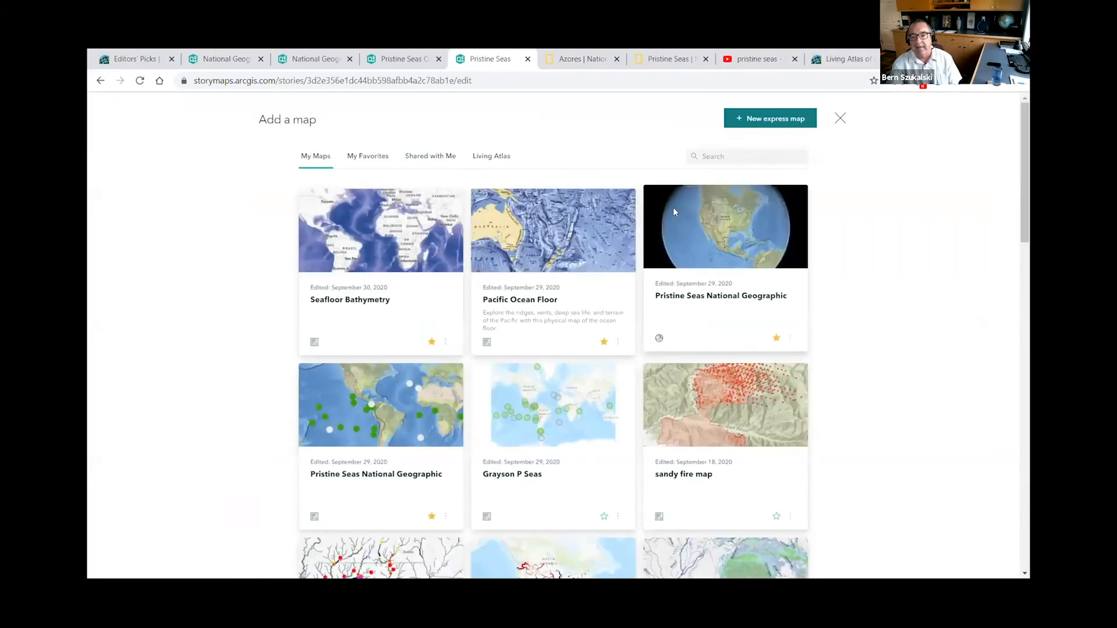
- Leave the map picker and view the Enewetak Atoll and Diego Garcia points in the existing Atolls of the world express map
{"action": "left_click", "coordinate": [842, 120]}
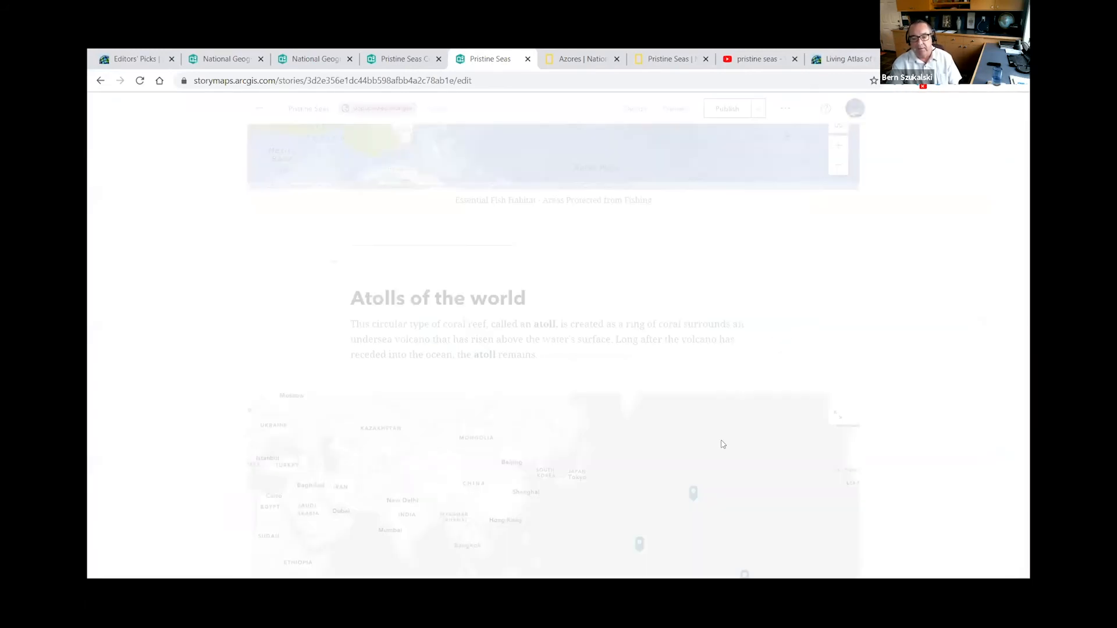
{"action": "scroll", "coordinate": [859, 362], "scroll_direction": "down", "scroll_amount": 2}
{"action": "scroll", "coordinate": [777, 413], "scroll_direction": "down", "scroll_amount": 1}
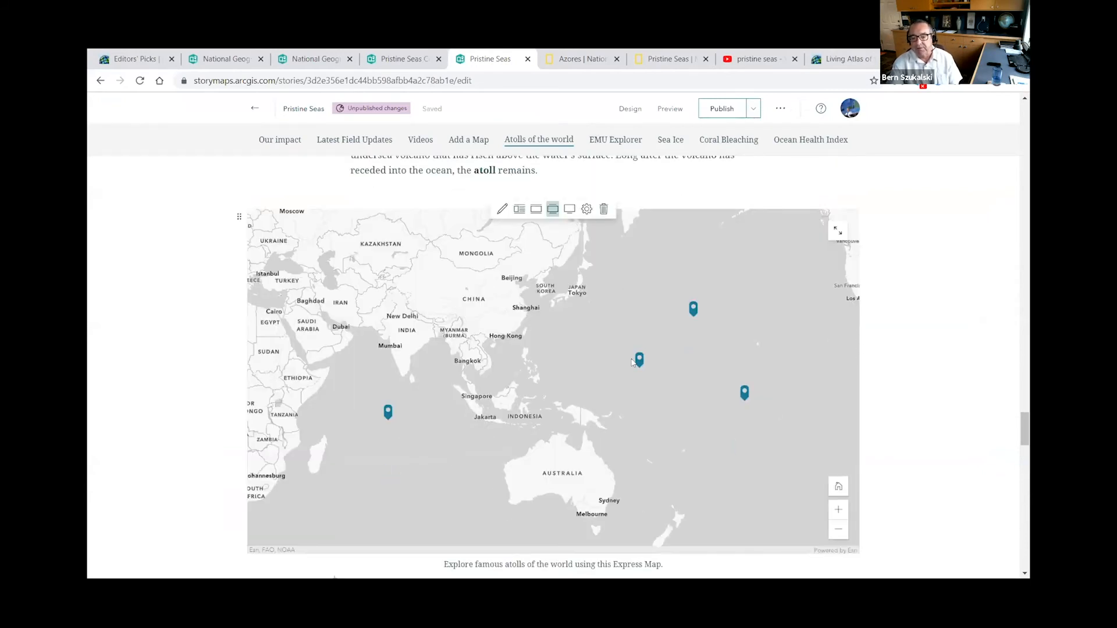
{"action": "left_click", "coordinate": [639, 361]}
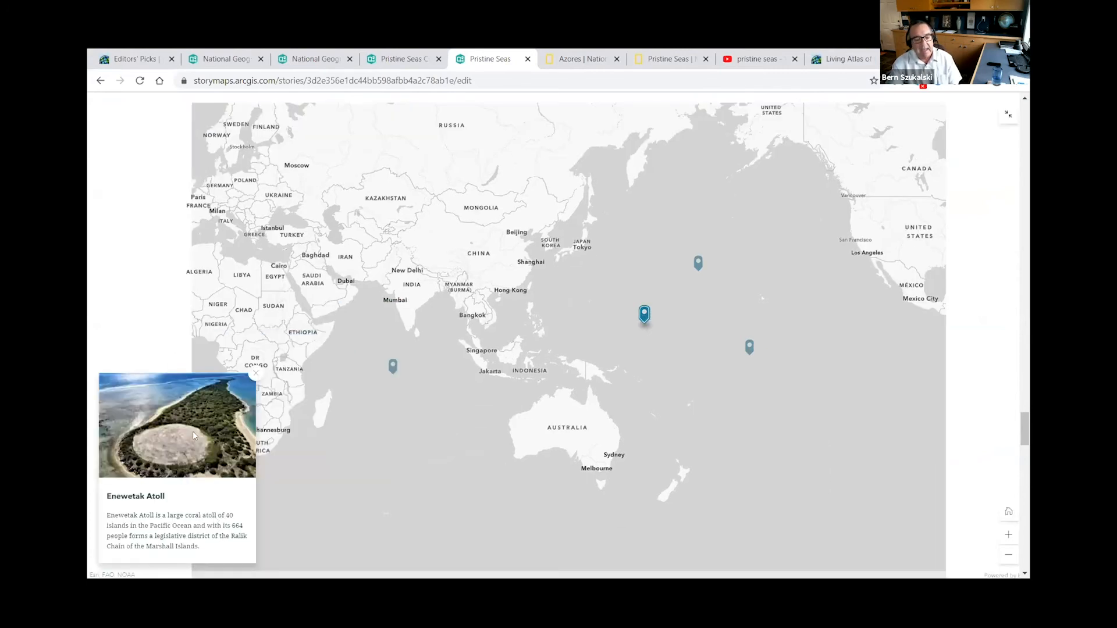
{"action": "mouse_move", "coordinate": [391, 371]}
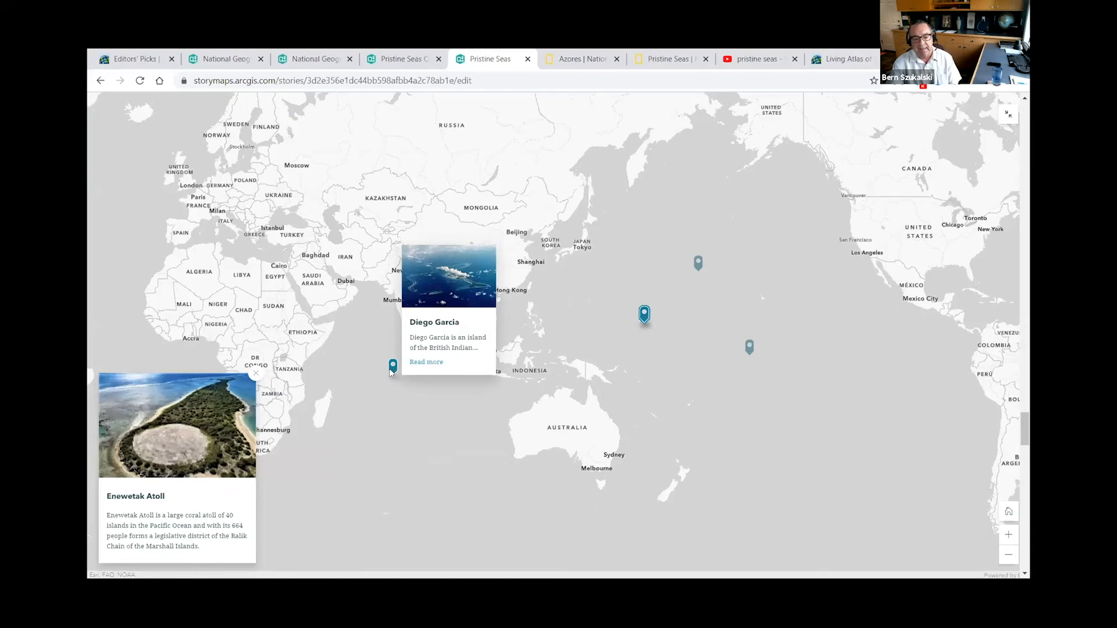
{"action": "left_click", "coordinate": [391, 370]}
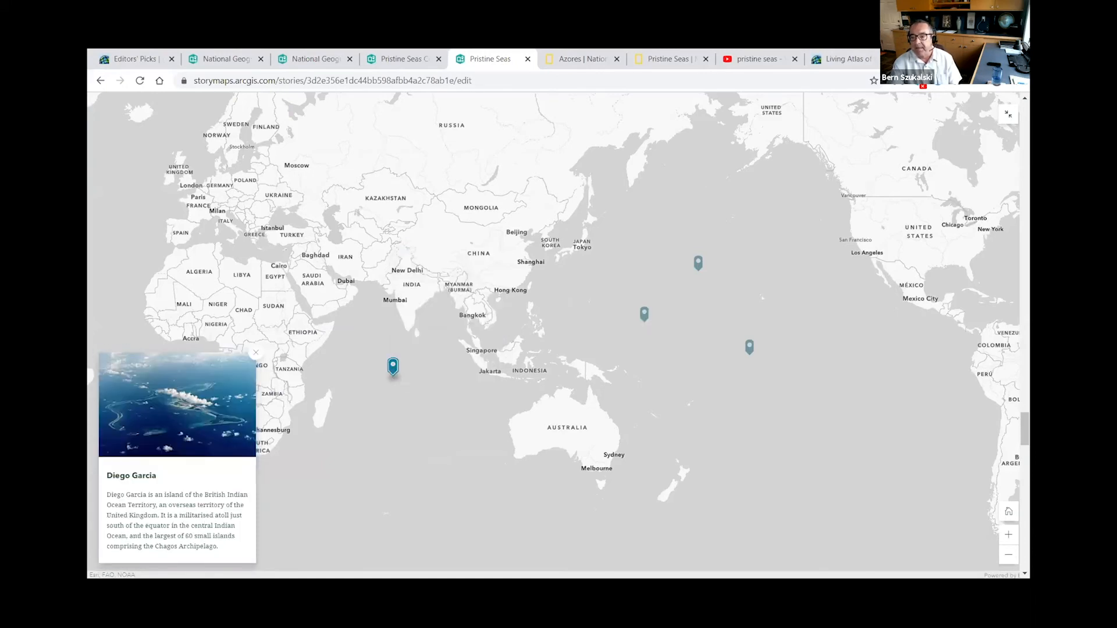
{"action": "left_click", "coordinate": [999, 120]}
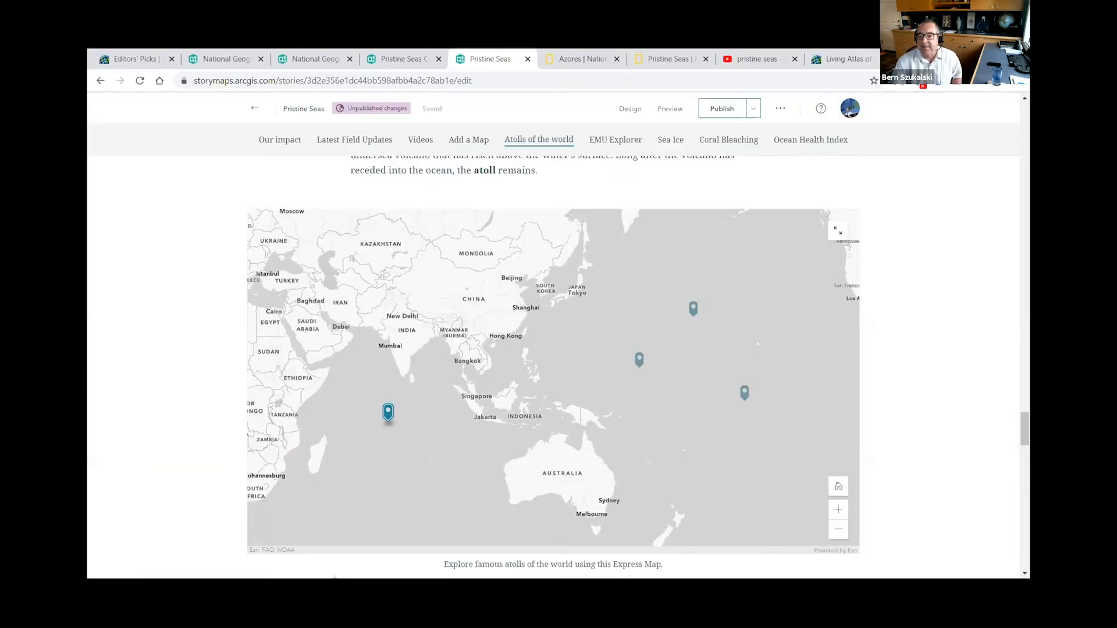
- Try the Mesa theme on the story, check the atolls map in it, and switch the theme to Ridgeline
{"action": "left_click", "coordinate": [628, 111]}
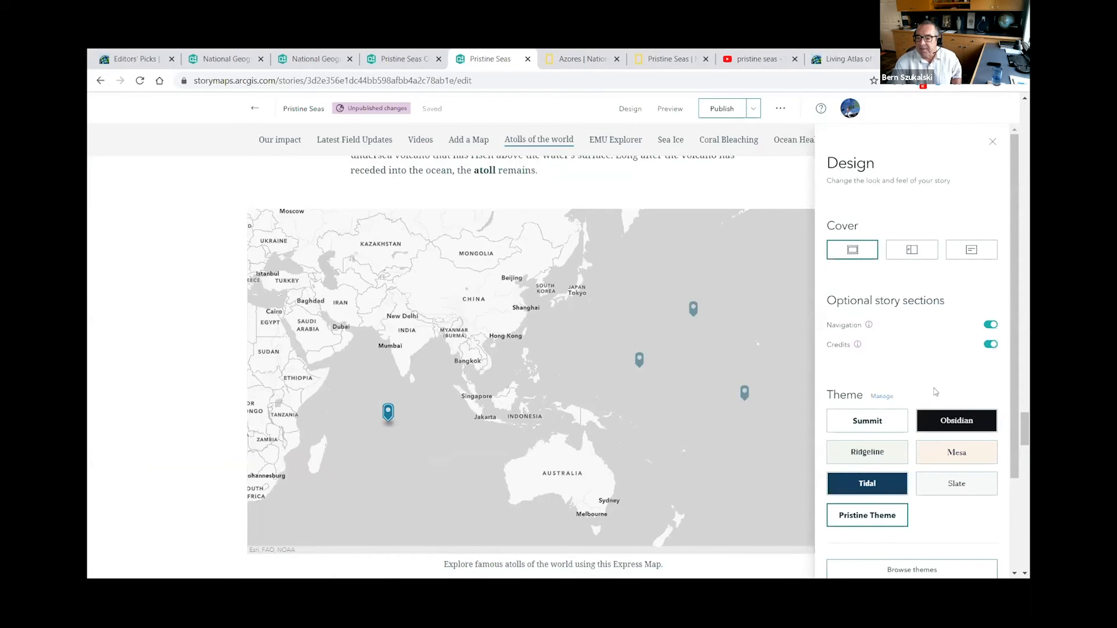
{"action": "left_click", "coordinate": [964, 455]}
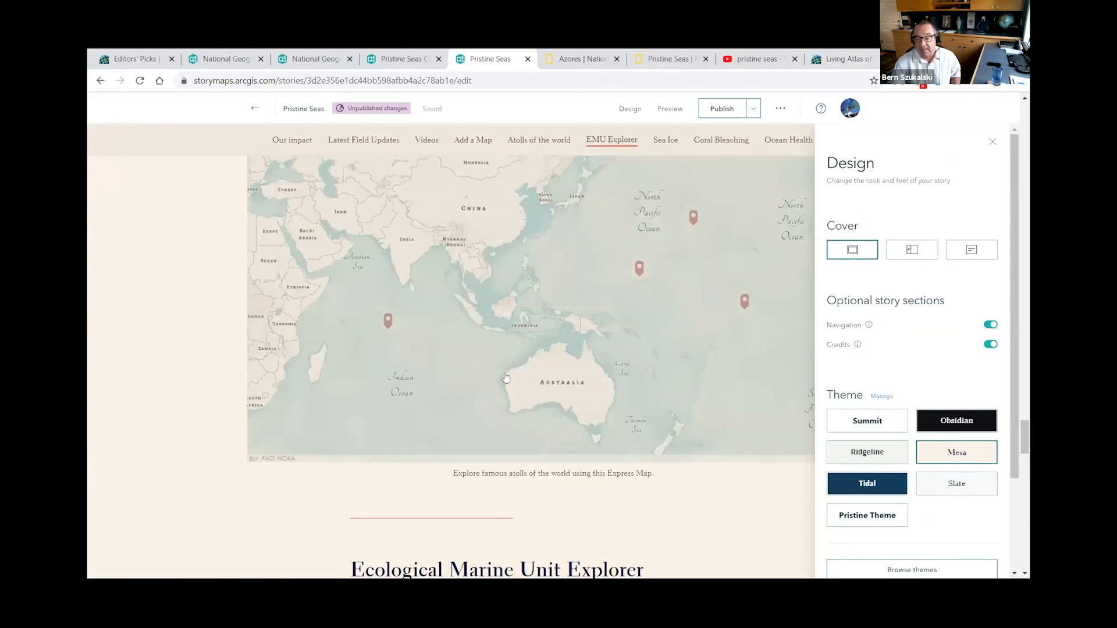
{"action": "scroll", "coordinate": [628, 372], "scroll_direction": "up", "scroll_amount": 2}
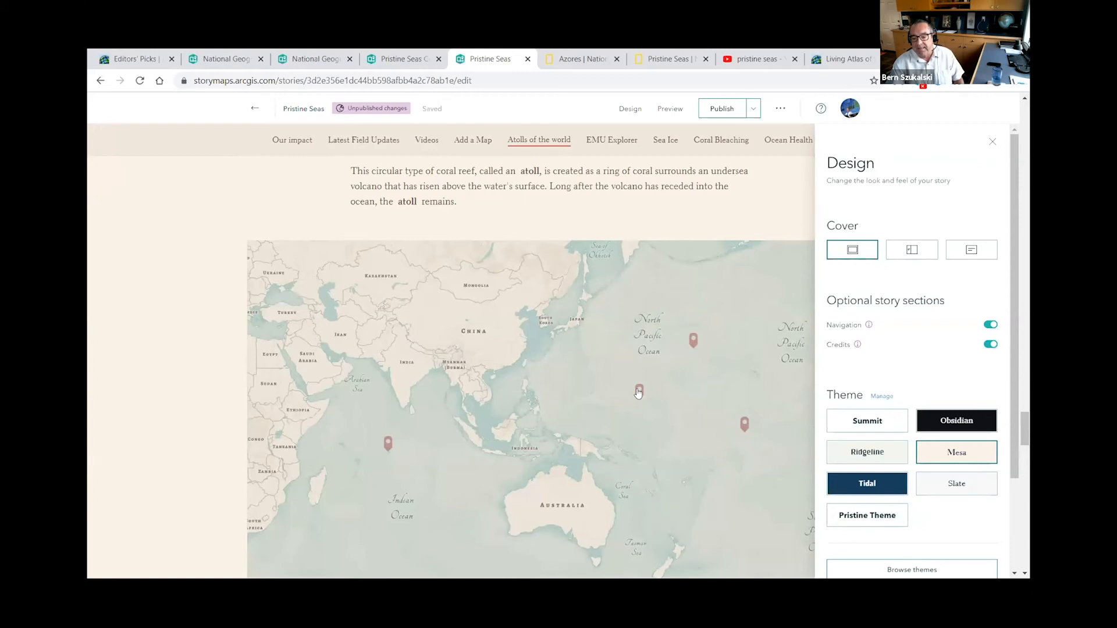
{"action": "left_click", "coordinate": [850, 464]}
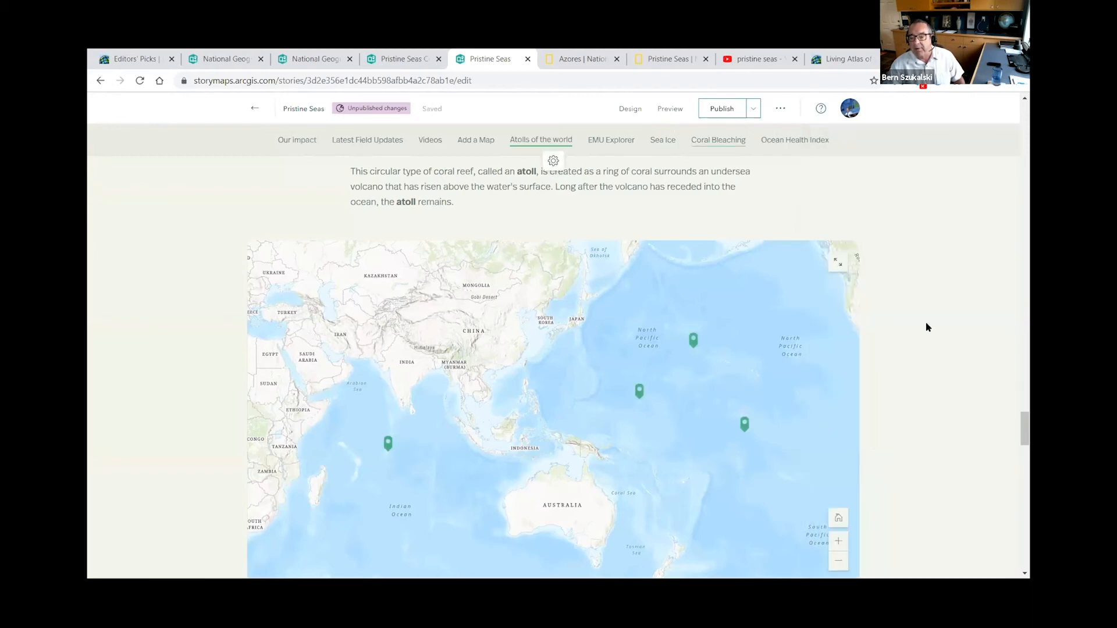
- Open the Sea Ice Aware app linked in the Sea Ice section, view the 1988 Arctic sea ice extent, and return to the story
{"action": "scroll", "coordinate": [938, 337], "scroll_direction": "down", "scroll_amount": 8}
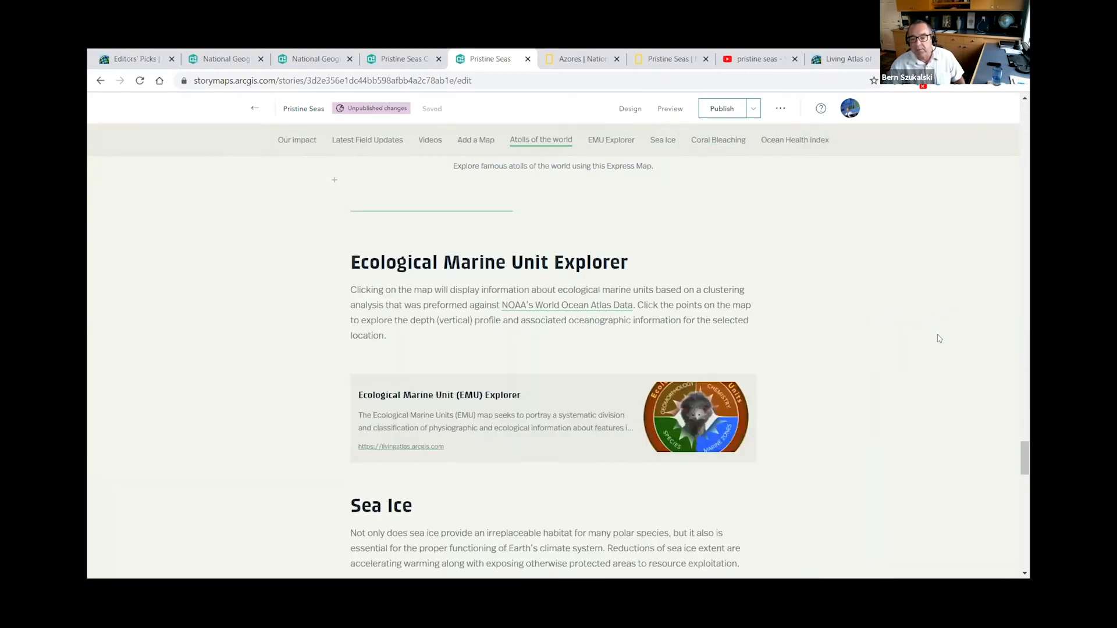
{"action": "scroll", "coordinate": [937, 337], "scroll_direction": "down", "scroll_amount": 5}
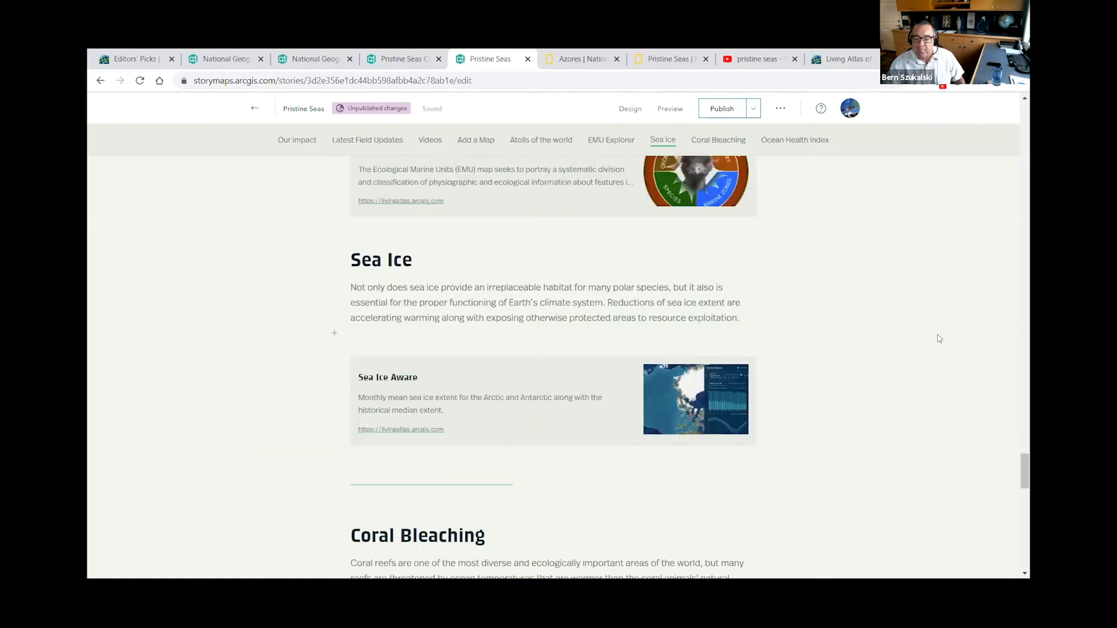
{"action": "scroll", "coordinate": [690, 371], "scroll_direction": "down", "scroll_amount": 1}
{"action": "mouse_move", "coordinate": [691, 360]}
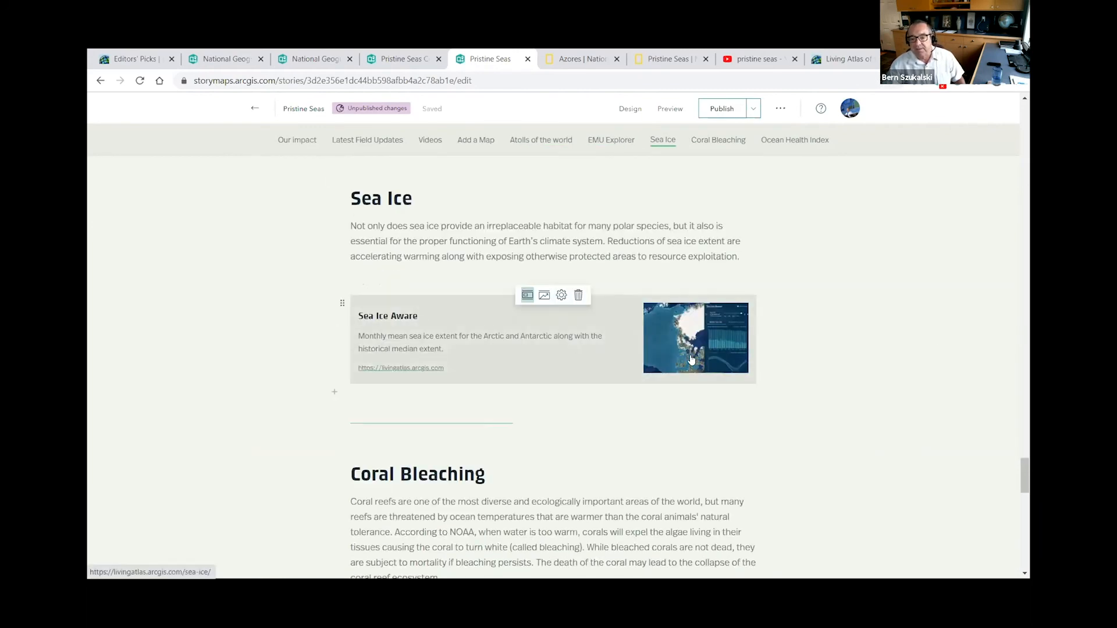
{"action": "left_click", "coordinate": [692, 360]}
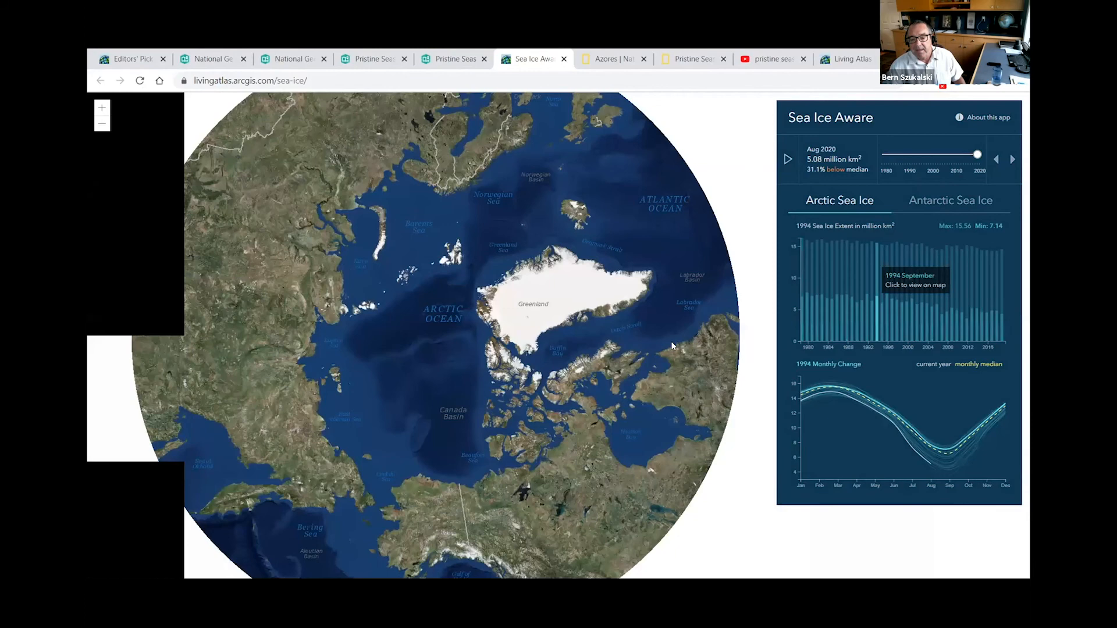
{"action": "left_click", "coordinate": [849, 323]}
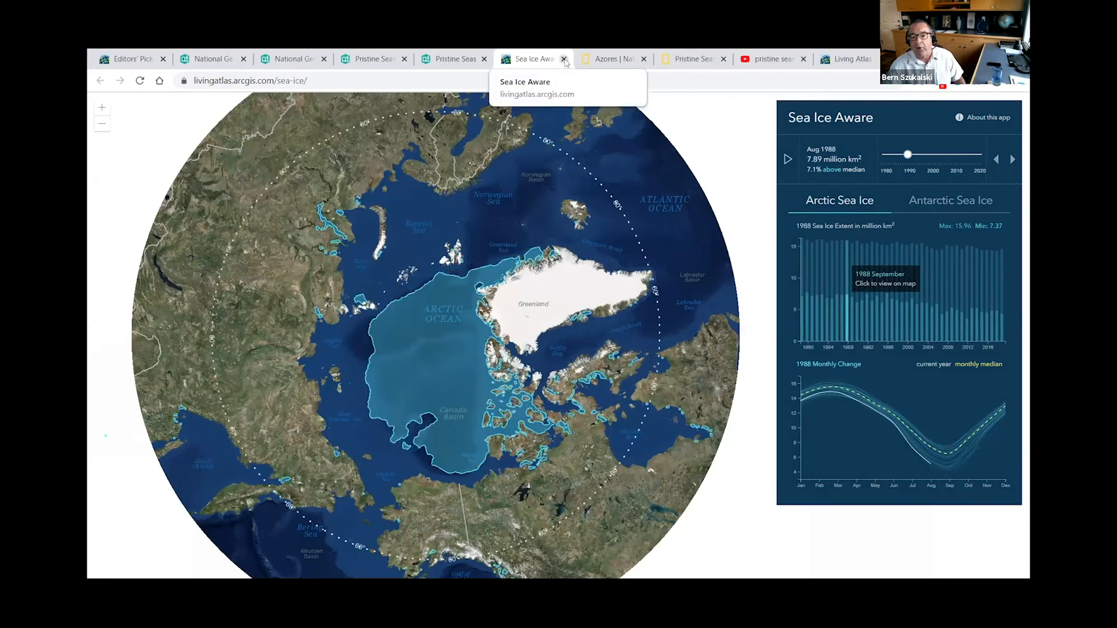
{"action": "key", "text": "ctrl+w"}
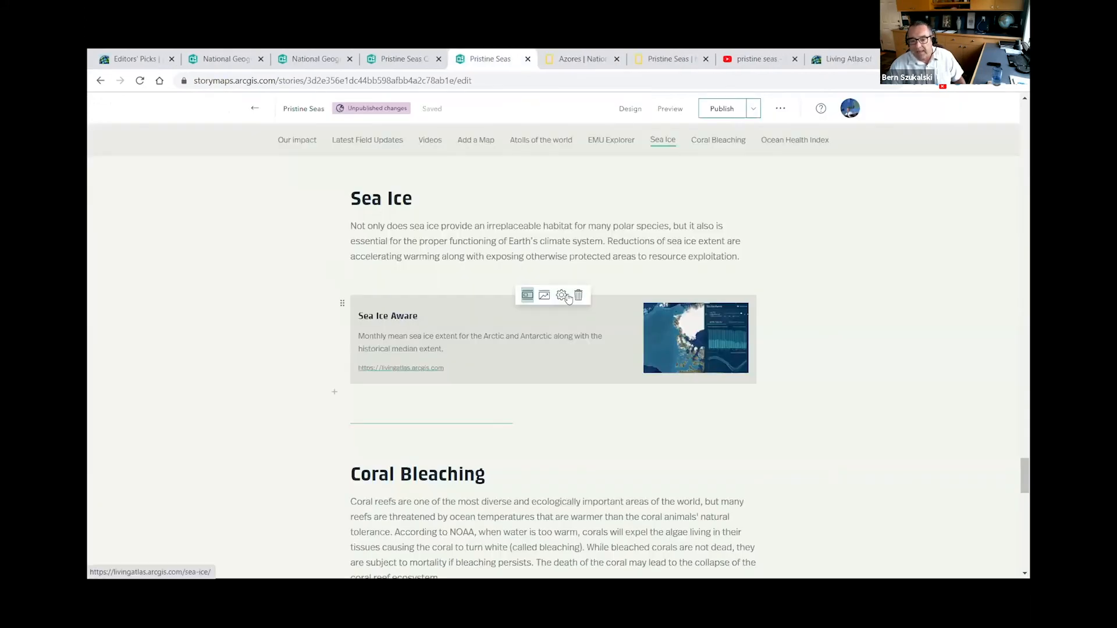
- Change the Sea Ice Aware link card into a live interactive embed spanning the full width of the story
{"action": "left_click", "coordinate": [542, 296]}
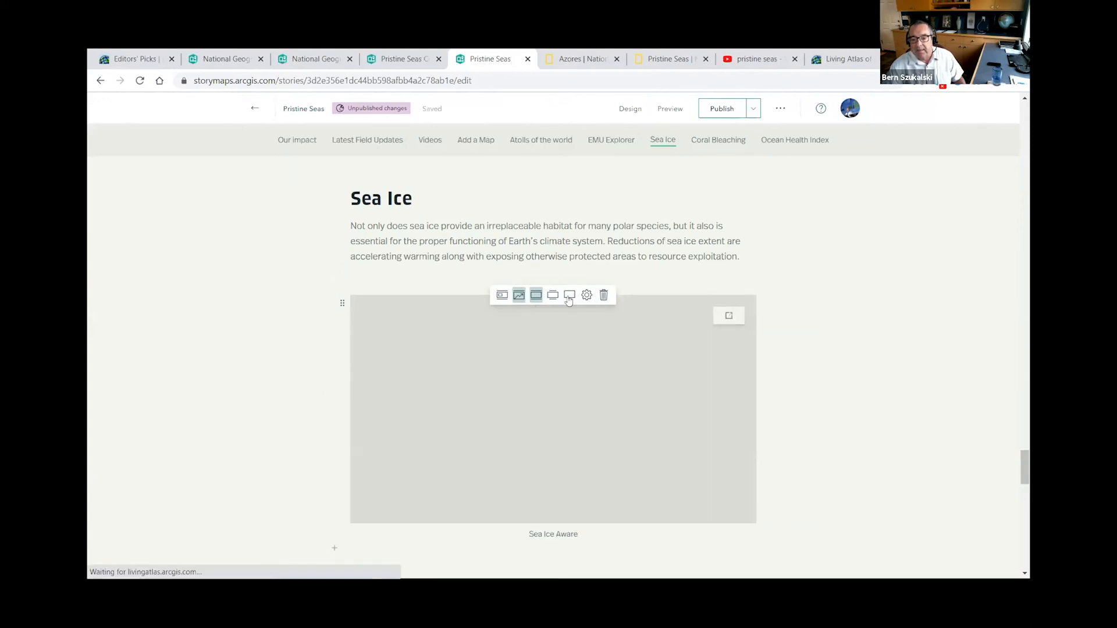
{"action": "left_click", "coordinate": [569, 298]}
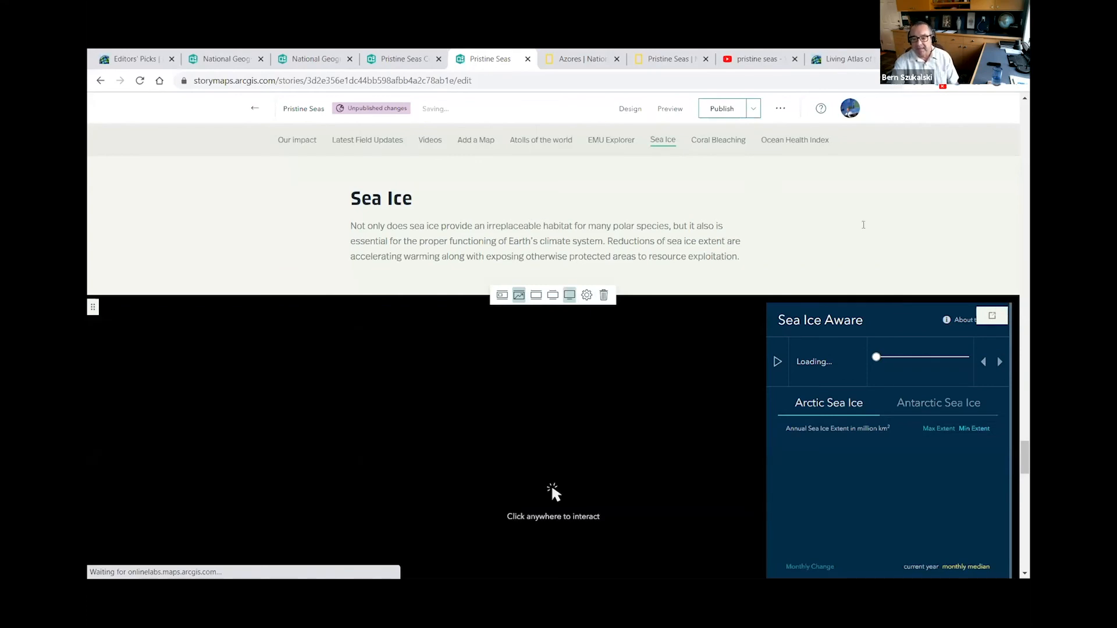
{"action": "scroll", "coordinate": [863, 227], "scroll_direction": "down", "scroll_amount": 1}
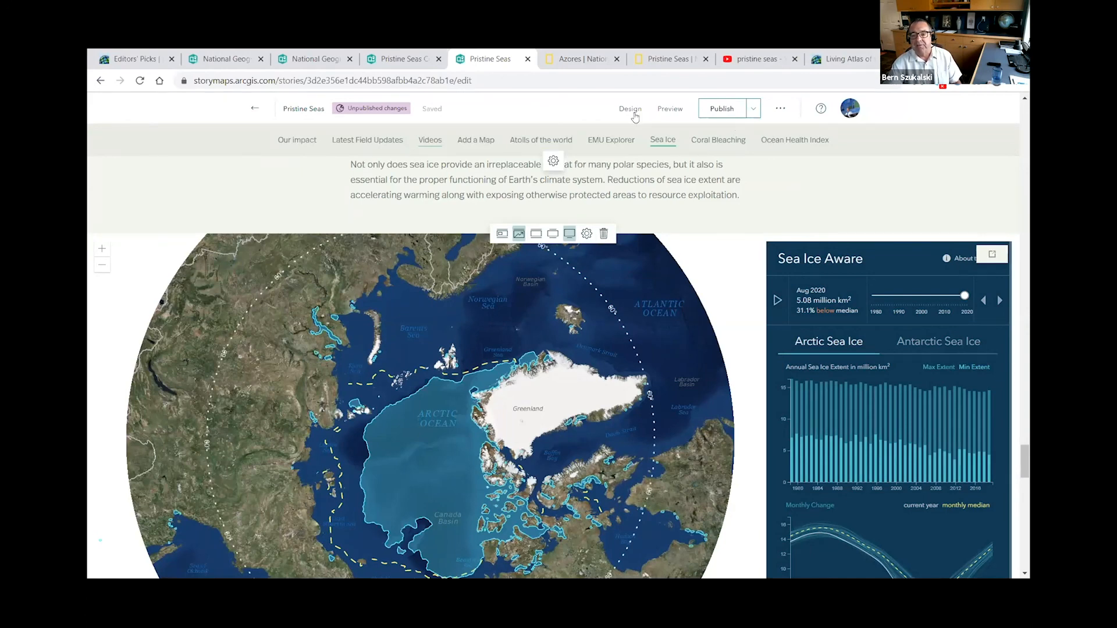
- Try switching off the story's optional Navigation section in the design settings and turn it back on
{"action": "left_click", "coordinate": [991, 325]}
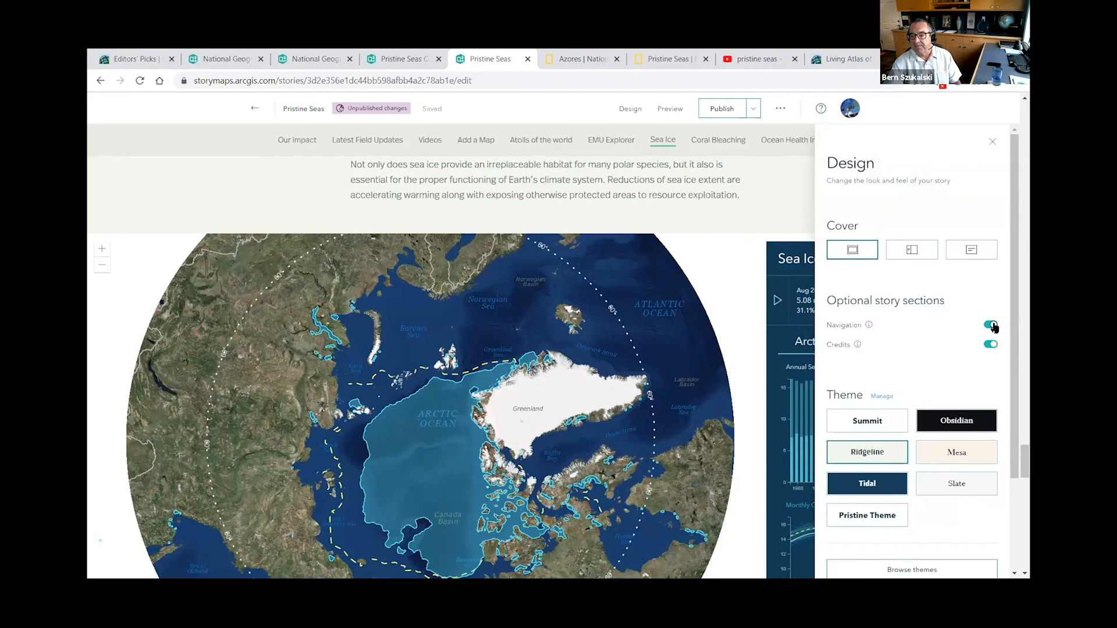
{"action": "left_click", "coordinate": [991, 326]}
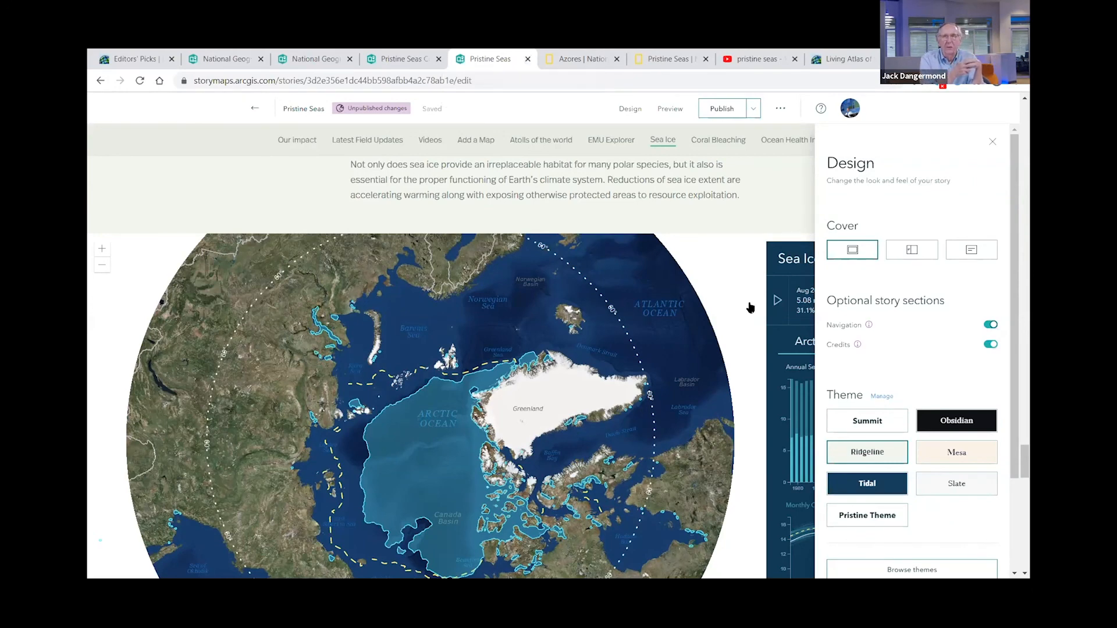
- Look through the Coral Bleaching and Ocean Health Index sections down to the credits at the end of the story
{"action": "scroll", "coordinate": [714, 241], "scroll_direction": "down", "scroll_amount": 5}
{"action": "scroll", "coordinate": [713, 241], "scroll_direction": "down", "scroll_amount": 5}
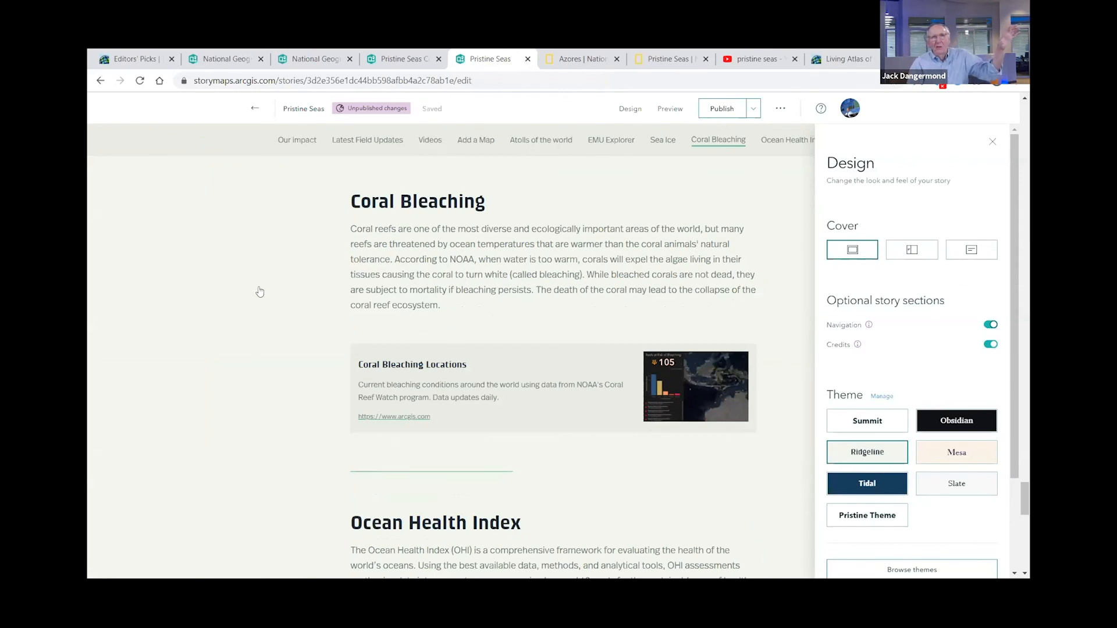
{"action": "scroll", "coordinate": [259, 291], "scroll_direction": "down", "scroll_amount": 5}
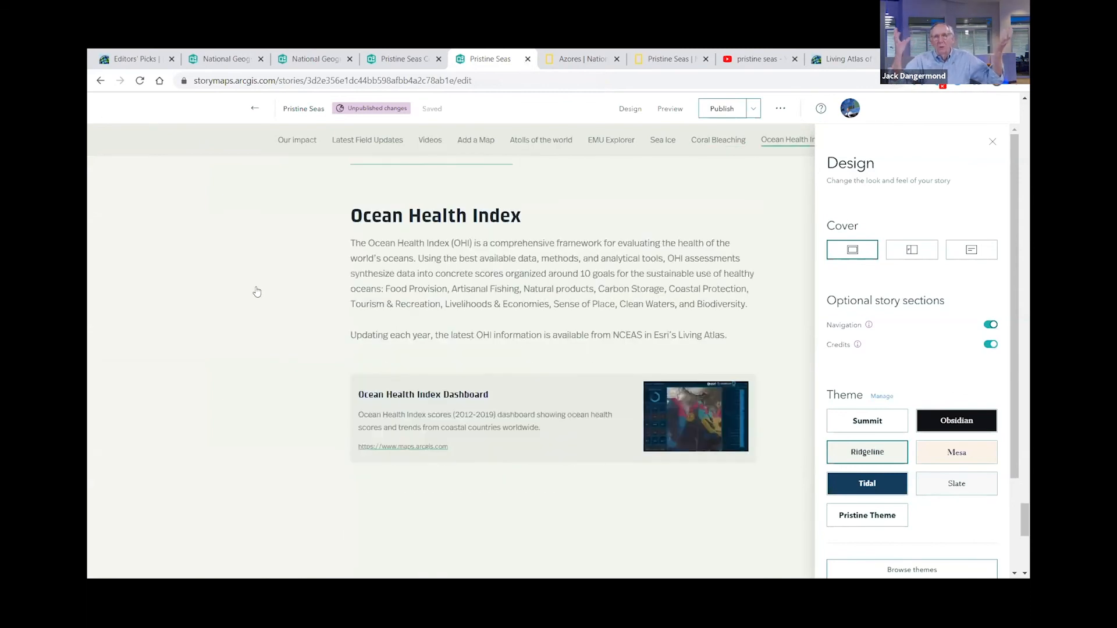
{"action": "scroll", "coordinate": [256, 291], "scroll_direction": "down", "scroll_amount": 4}
{"action": "scroll", "coordinate": [257, 292], "scroll_direction": "down", "scroll_amount": 4}
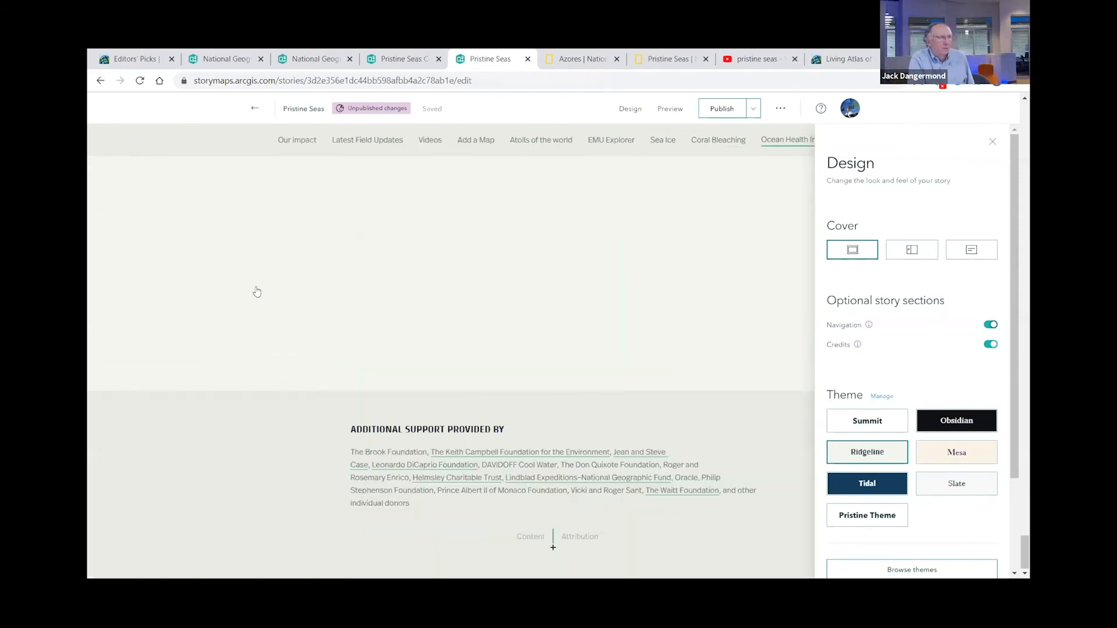